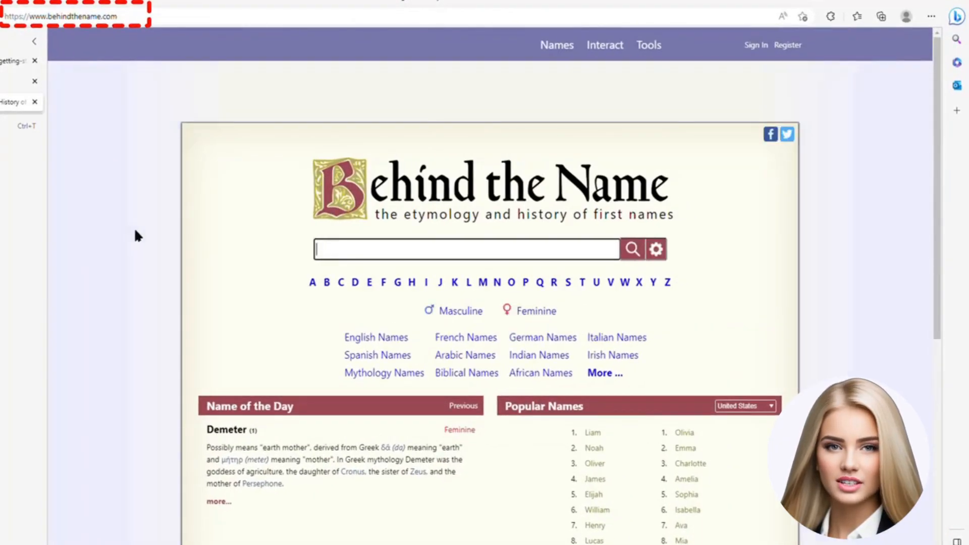
Step: Look over the Behind the Name homepage, browse the complete directory of names by usage, and open the Chinese names list
scroll(131, 227, down, 2)
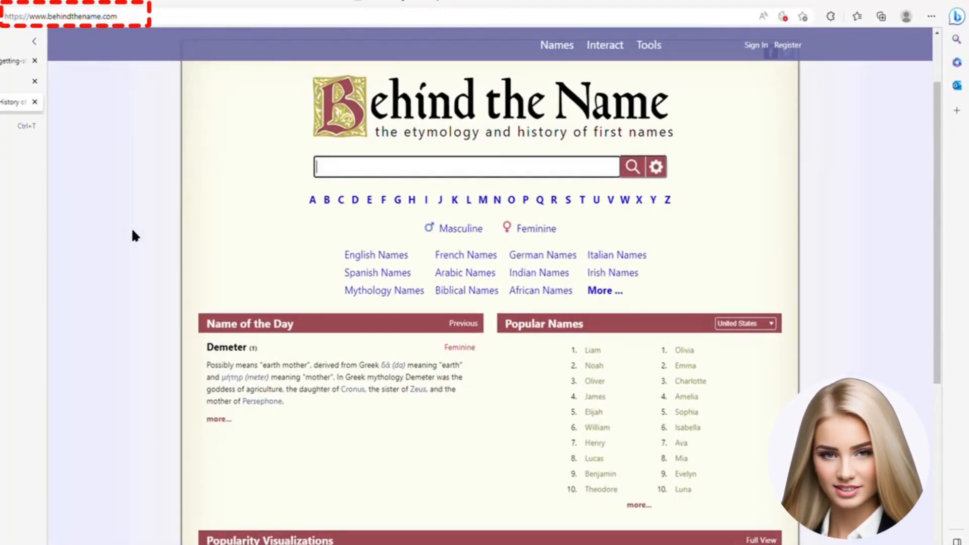
scroll(132, 227, up, 2)
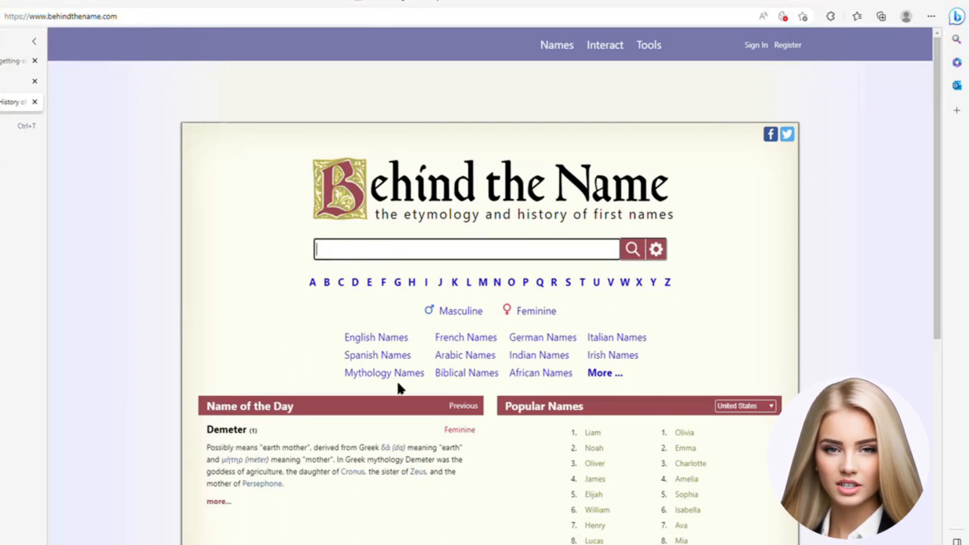
click(604, 376)
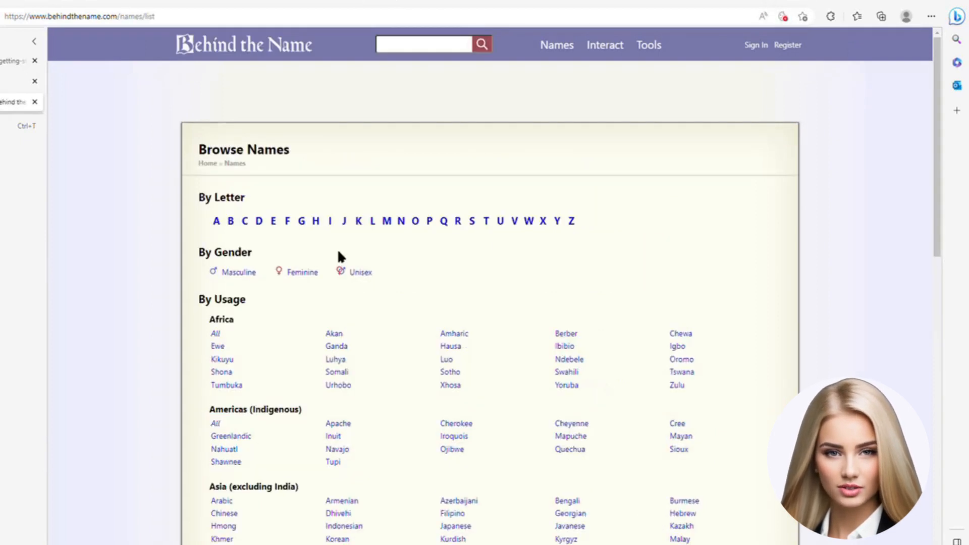
scroll(168, 273, down, 5)
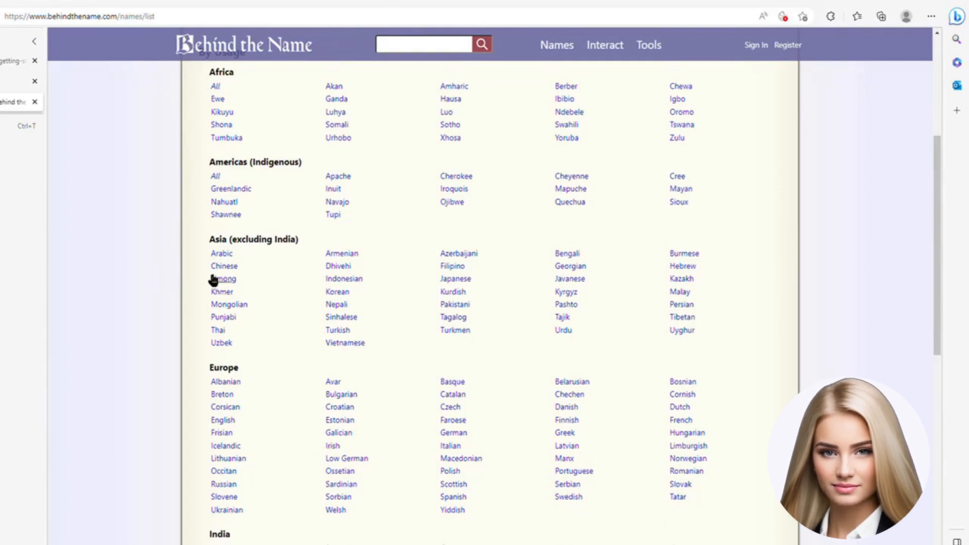
click(222, 268)
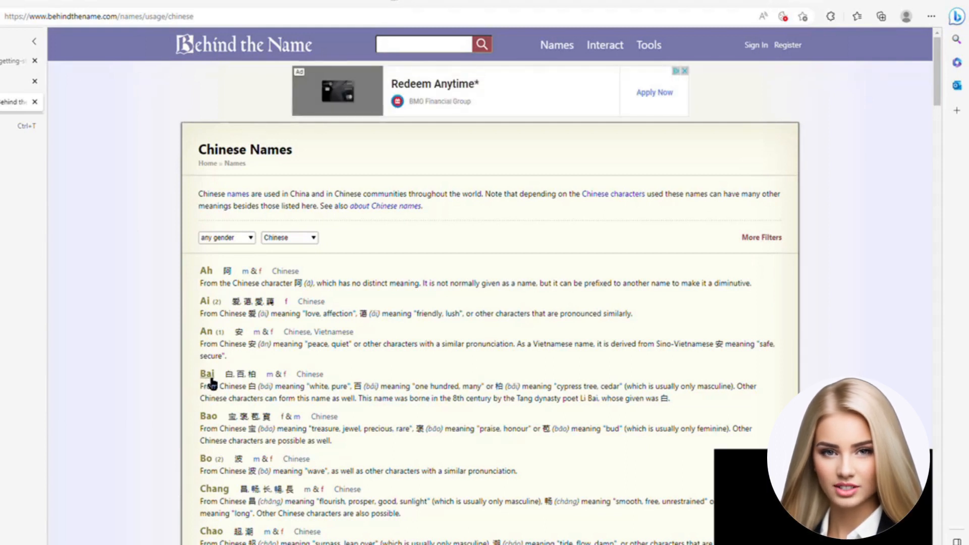
Step: Switch to Leonardo.Ai and change the boy's name in the image prompt to Bai
click(10, 82)
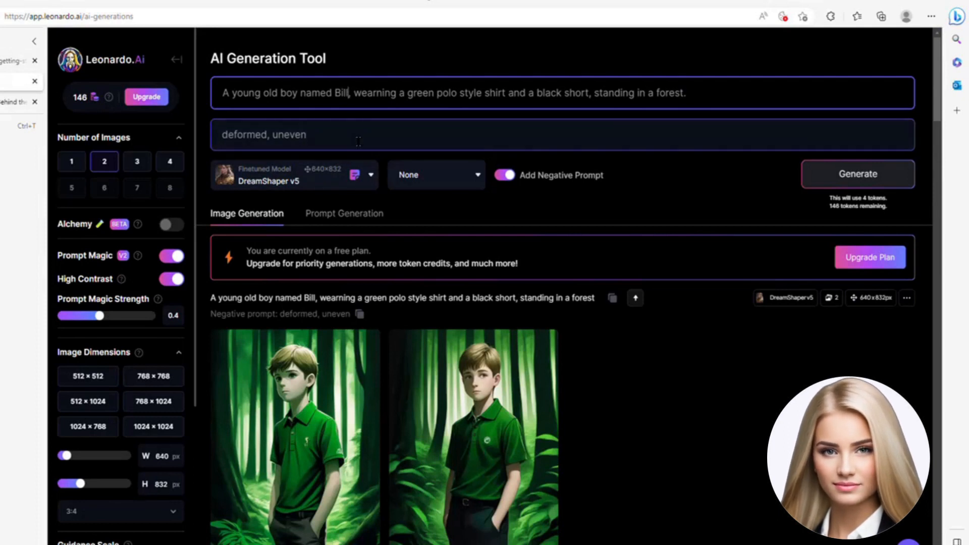
key(BackSpace)
key(BackSpace)
key(BackSpace)
text(al)
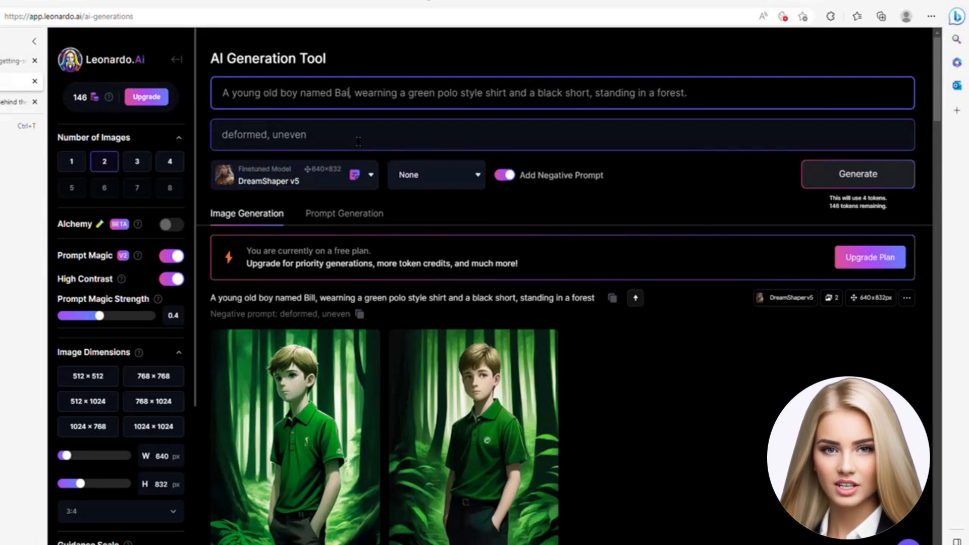
Step: Set the number of images to 1, generate the picture of Bai standing in a forest, and download it
click(71, 162)
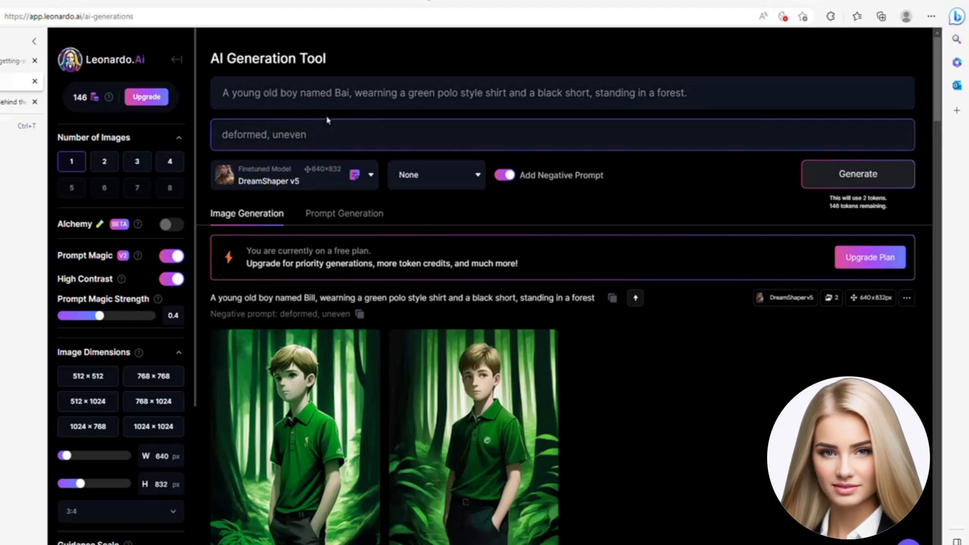
click(841, 176)
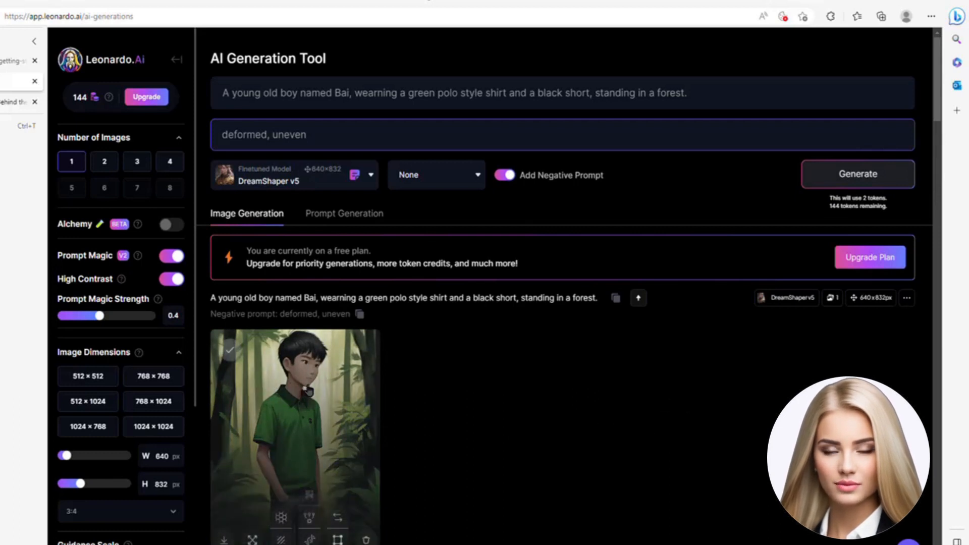
scroll(307, 391, down, 2)
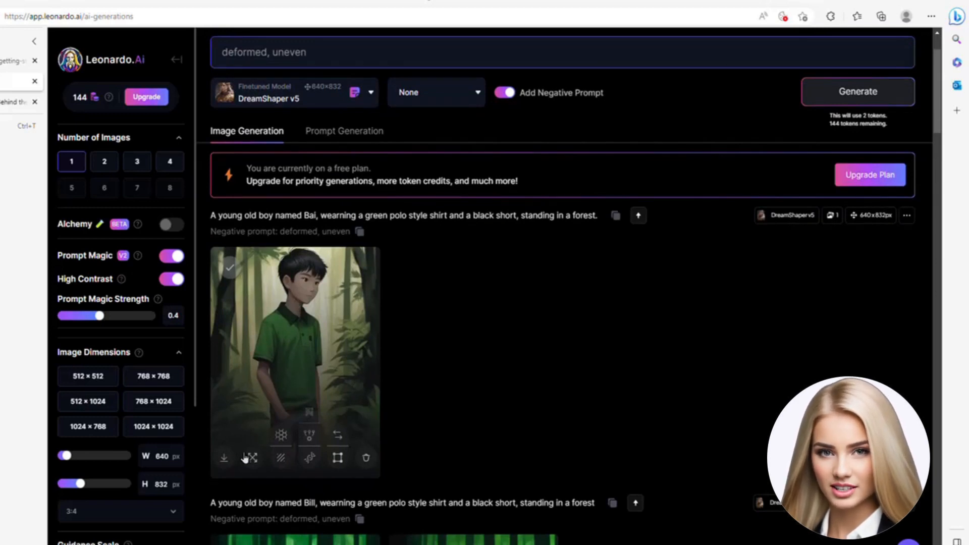
click(225, 458)
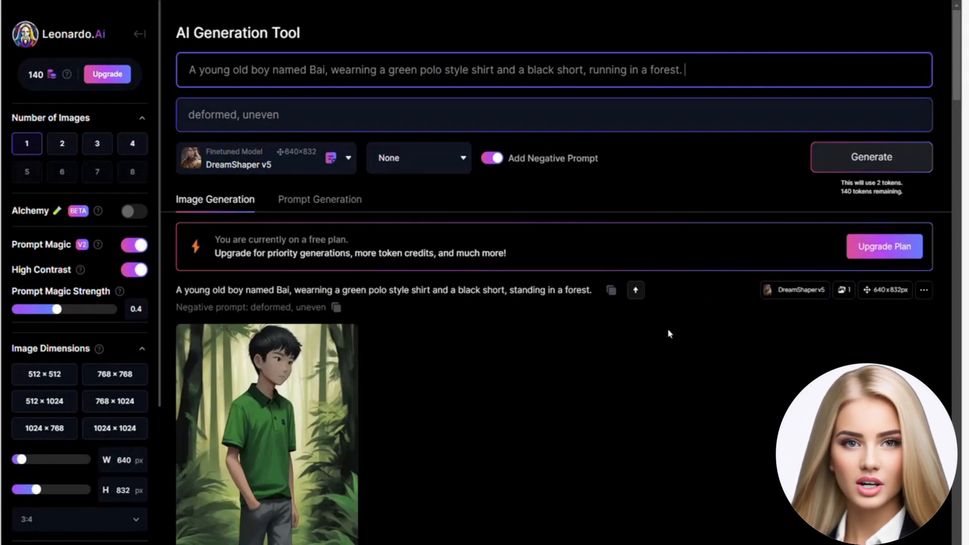
Step: Generate an image from the prompt describing Bai running in a forest and compare it with the standing image
click(849, 162)
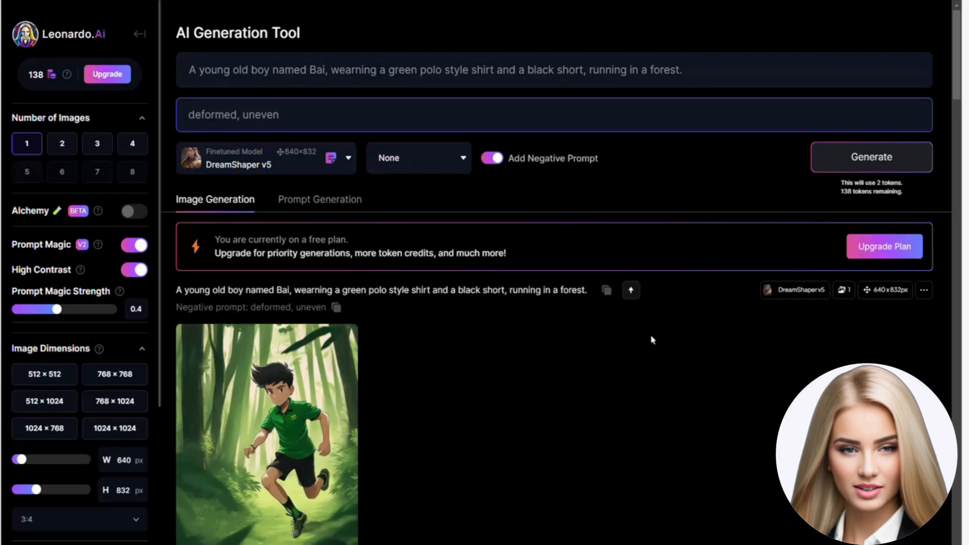
scroll(650, 335, down, 5)
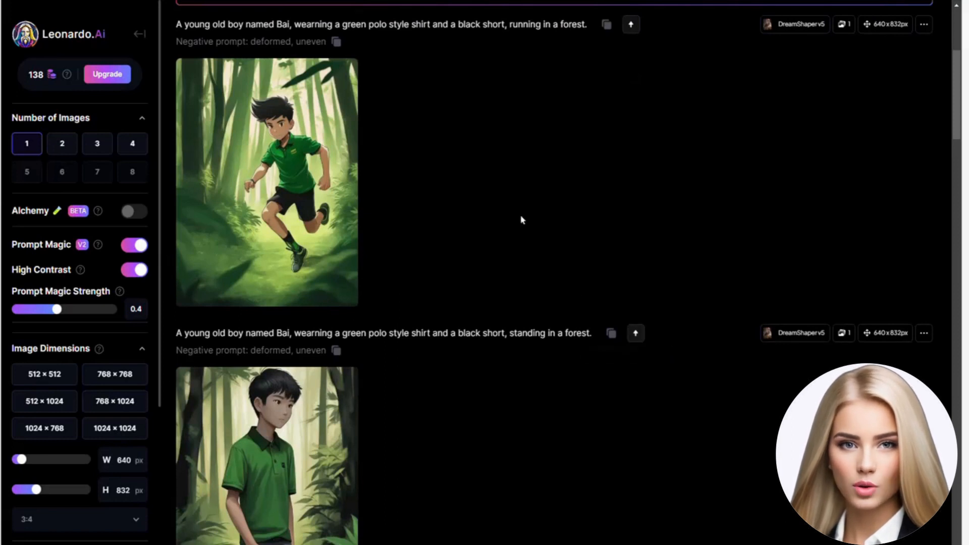
scroll(515, 237, down, 2)
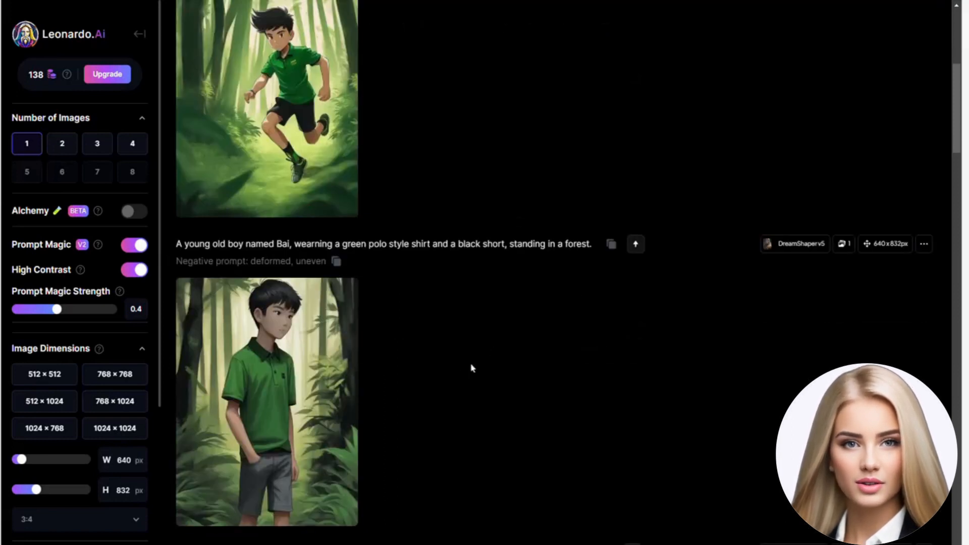
scroll(493, 165, up, 8)
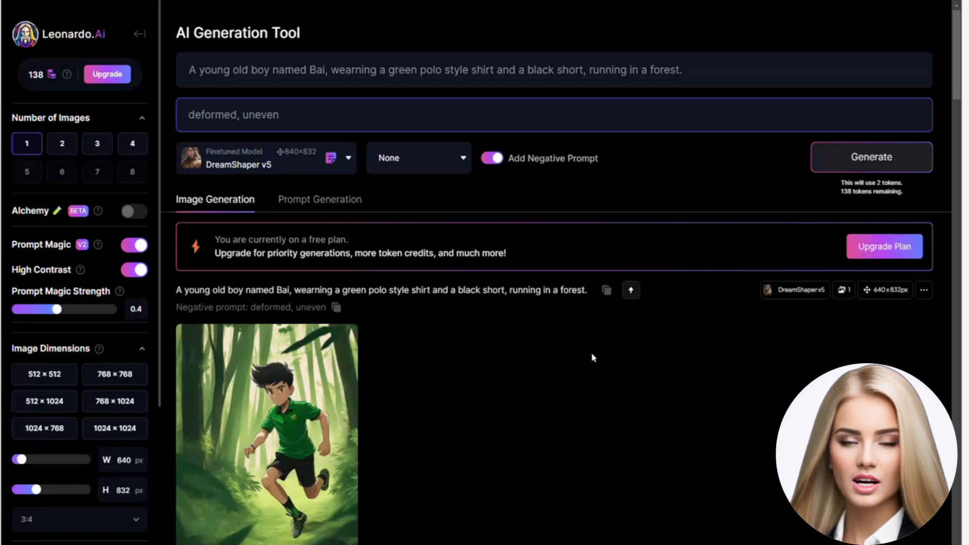
scroll(593, 358, down, 3)
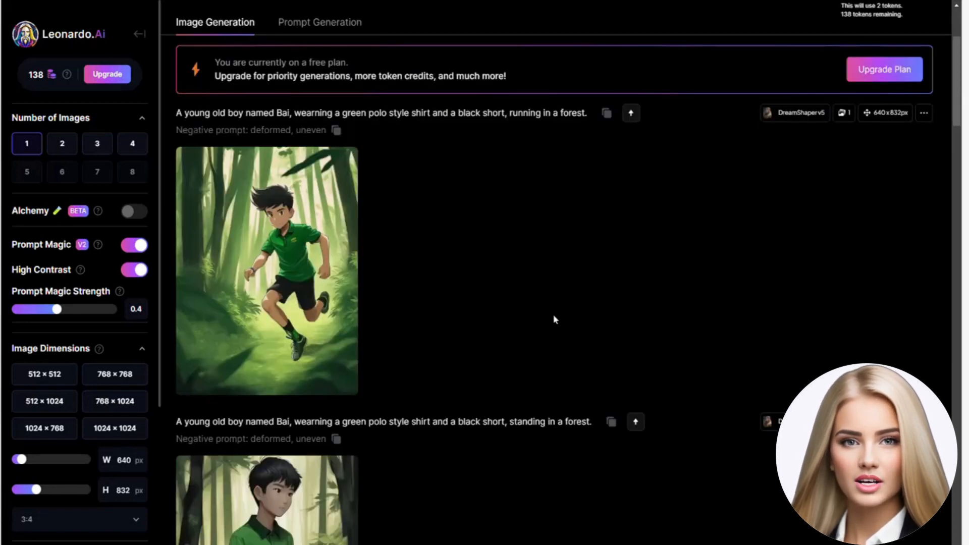
scroll(553, 318, up, 3)
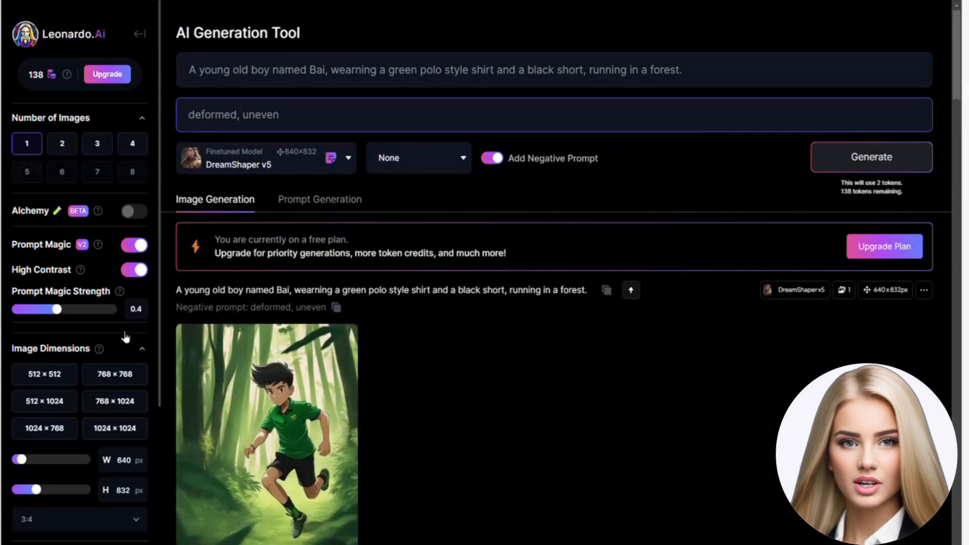
Step: Switch the image input mode to Image to Image and upload the downloaded picture of Bai from the Leanaord images folder
scroll(126, 338, down, 5)
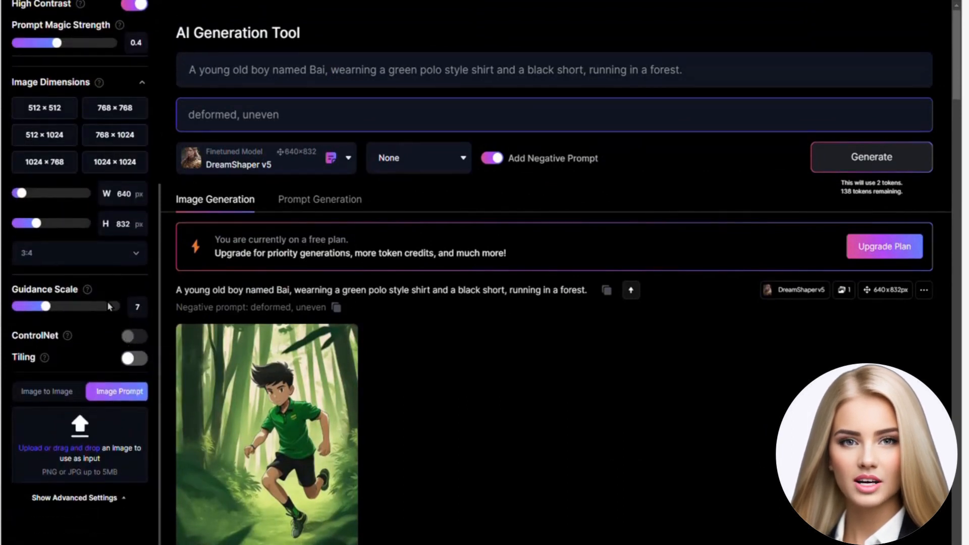
click(51, 393)
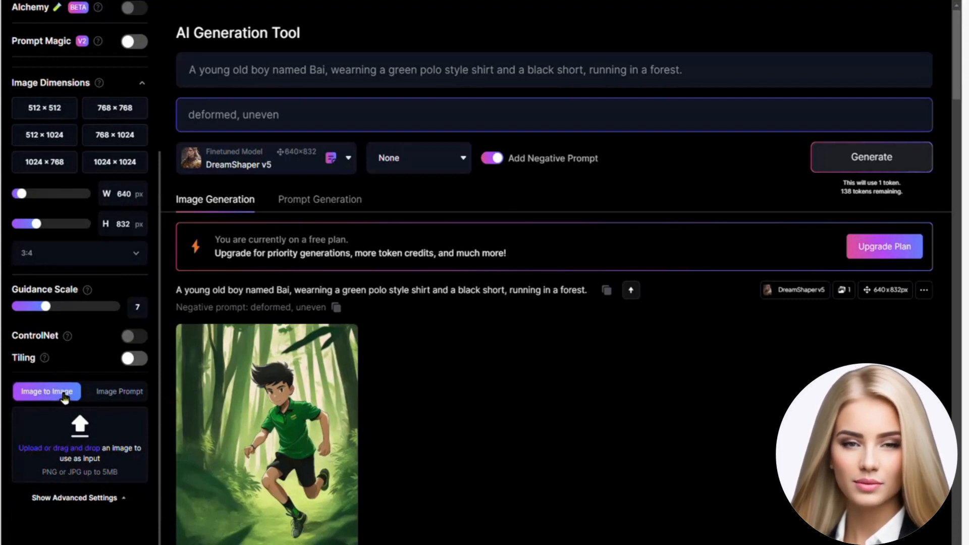
click(55, 451)
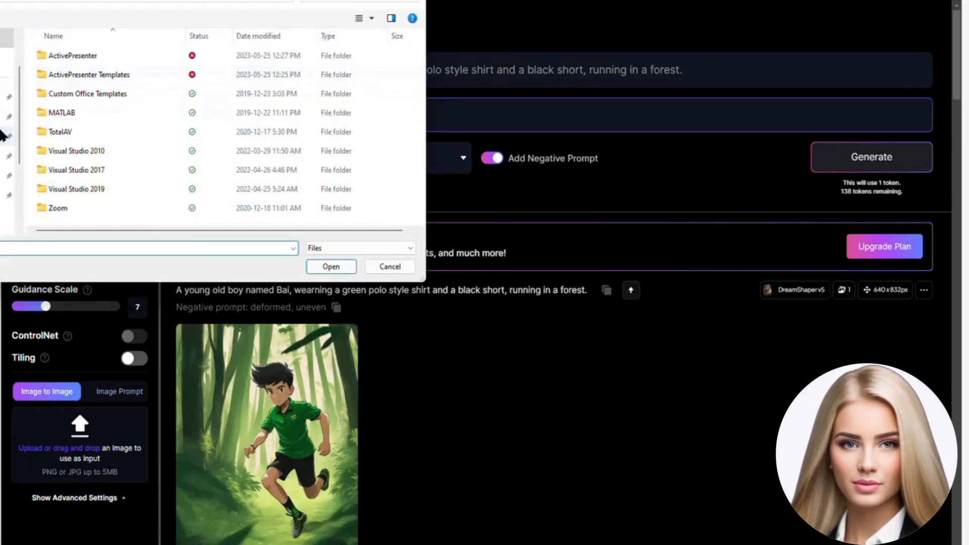
scroll(11, 151, down, 1)
click(5, 175)
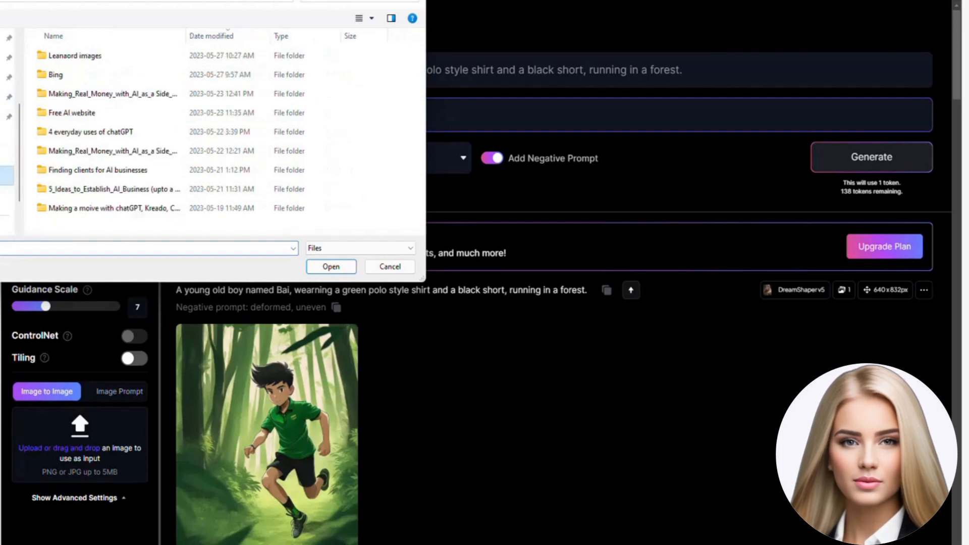
double_click(100, 57)
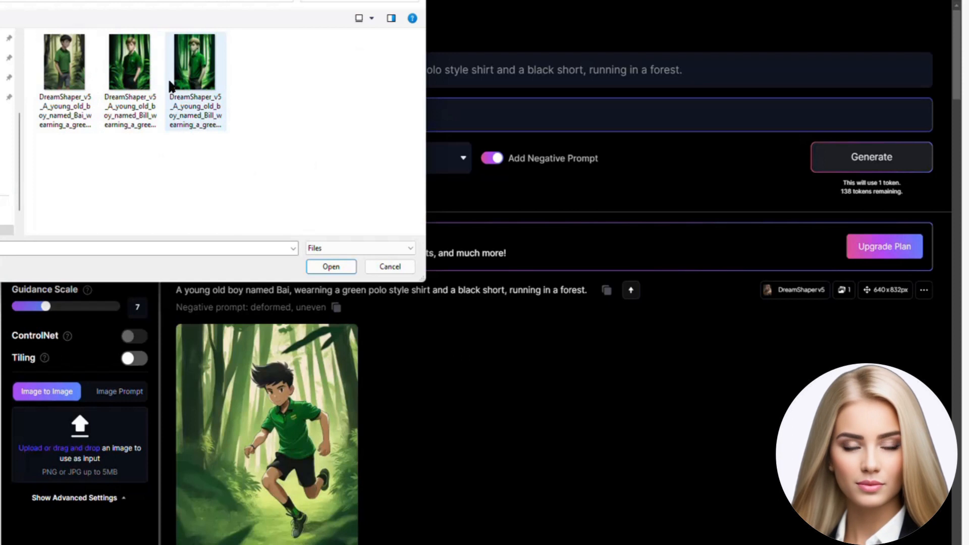
click(66, 71)
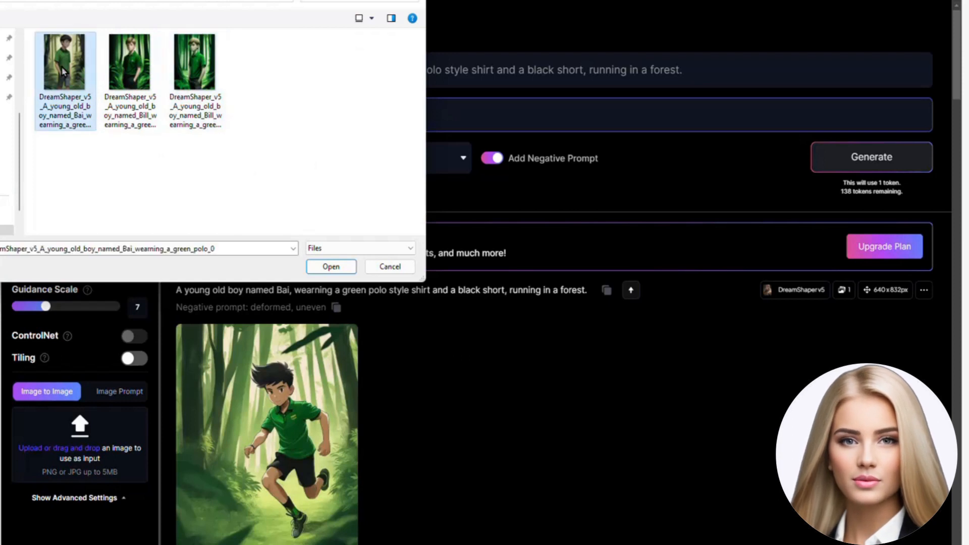
click(329, 267)
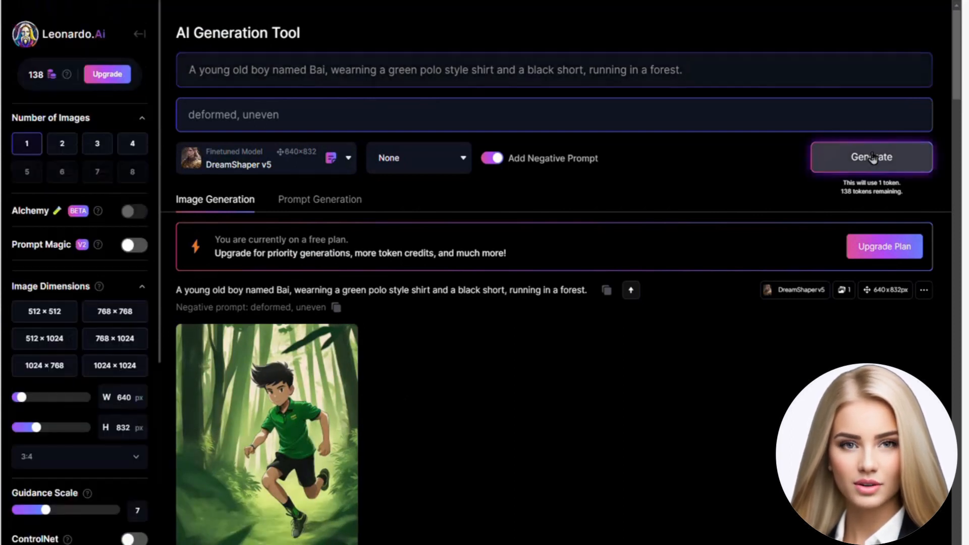
Step: Generate the running image using the uploaded picture as input and compare it with the earlier running and standing images
click(873, 159)
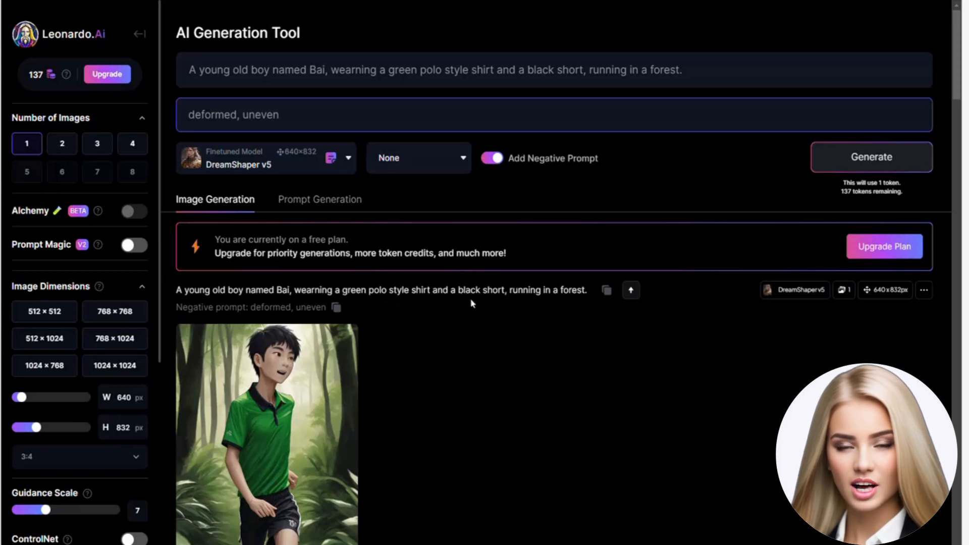
scroll(576, 360, down, 3)
scroll(586, 333, down, 3)
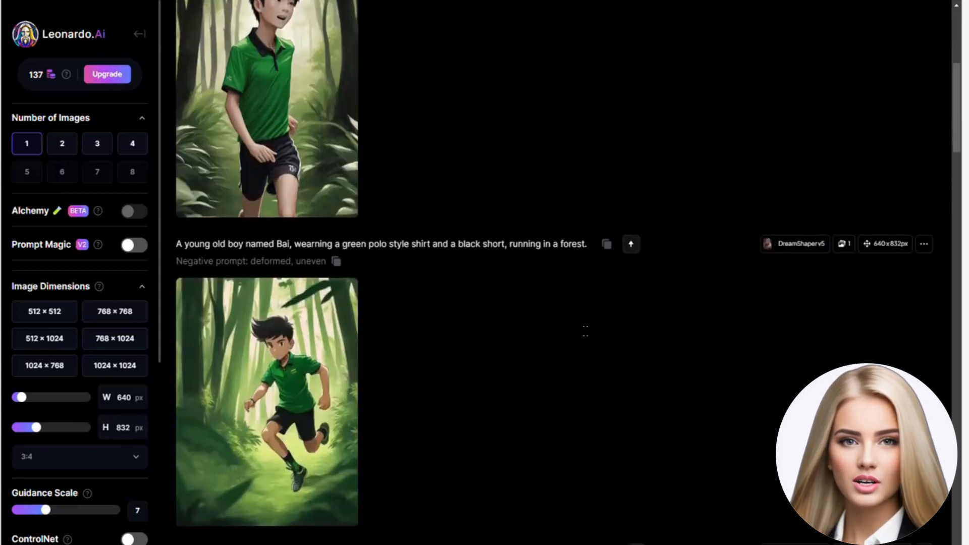
scroll(585, 333, down, 6)
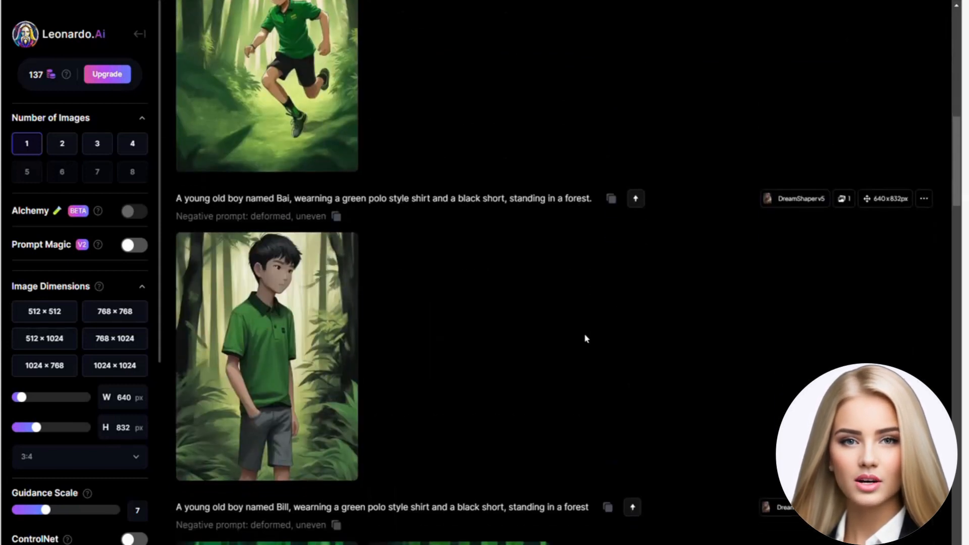
scroll(574, 362, up, 5)
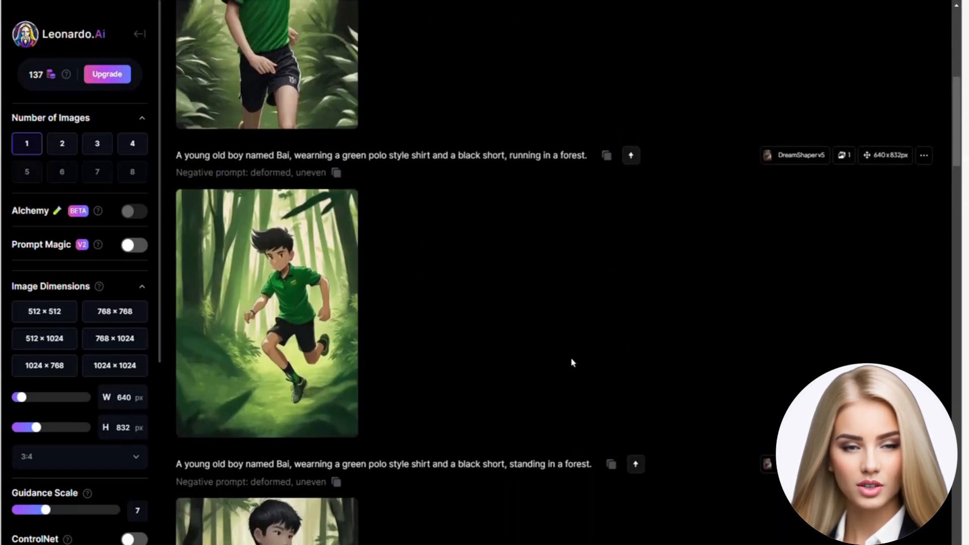
scroll(572, 362, up, 3)
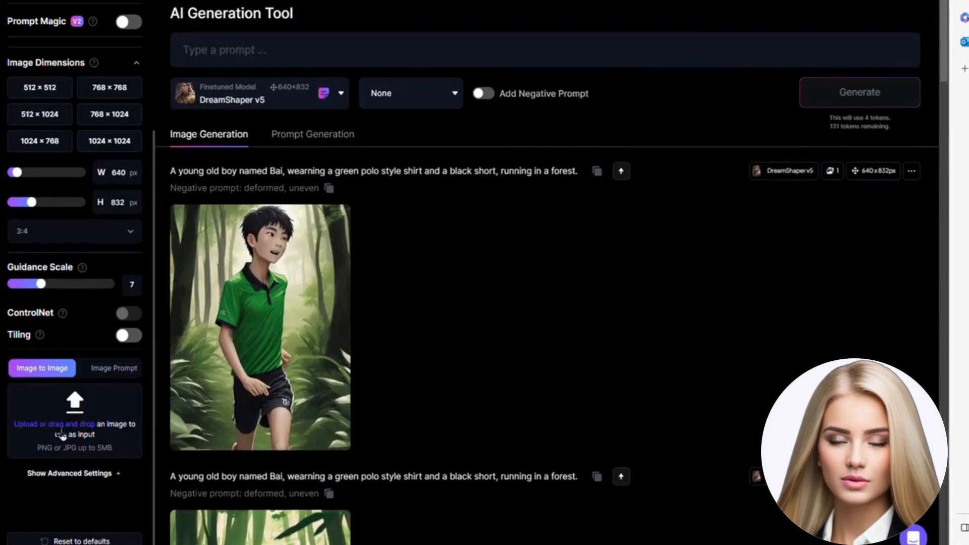
Step: Upload Running_boy_pose as the Image to Image input picture
click(57, 429)
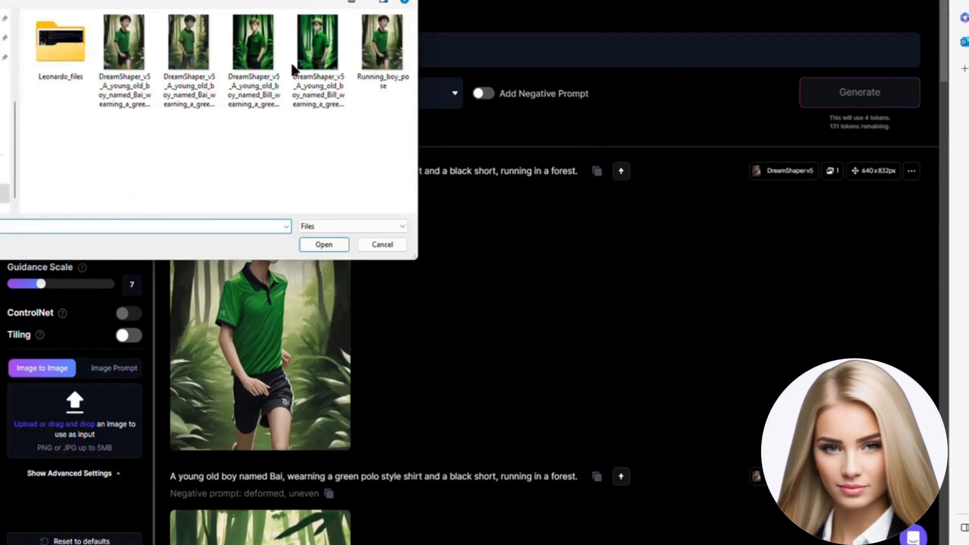
click(382, 45)
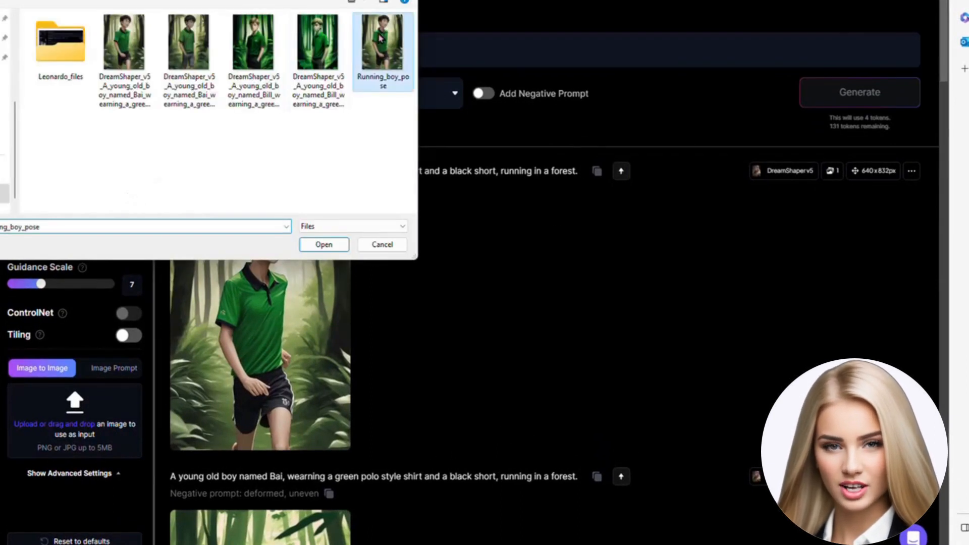
click(303, 244)
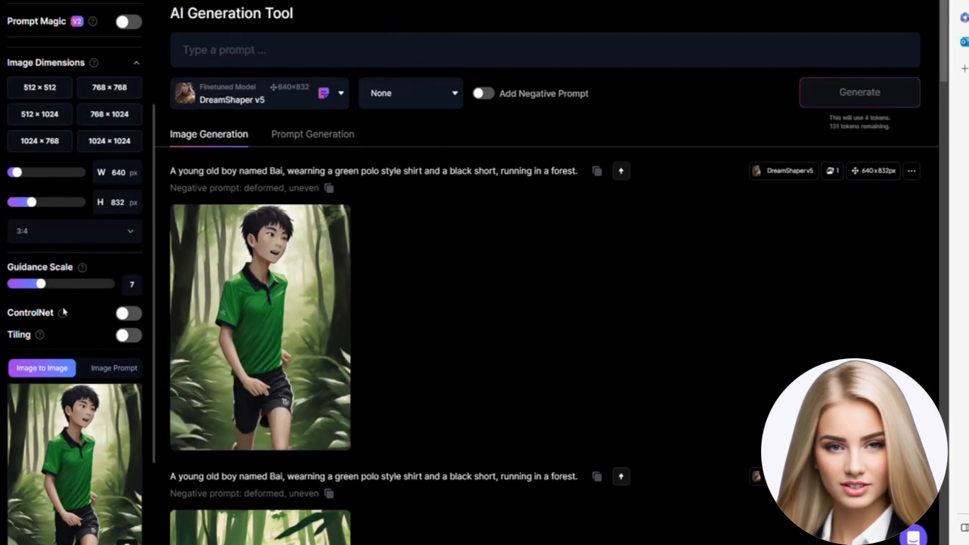
Step: Enable ControlNet, review its mode options, and keep it set to Pose to Image
click(137, 314)
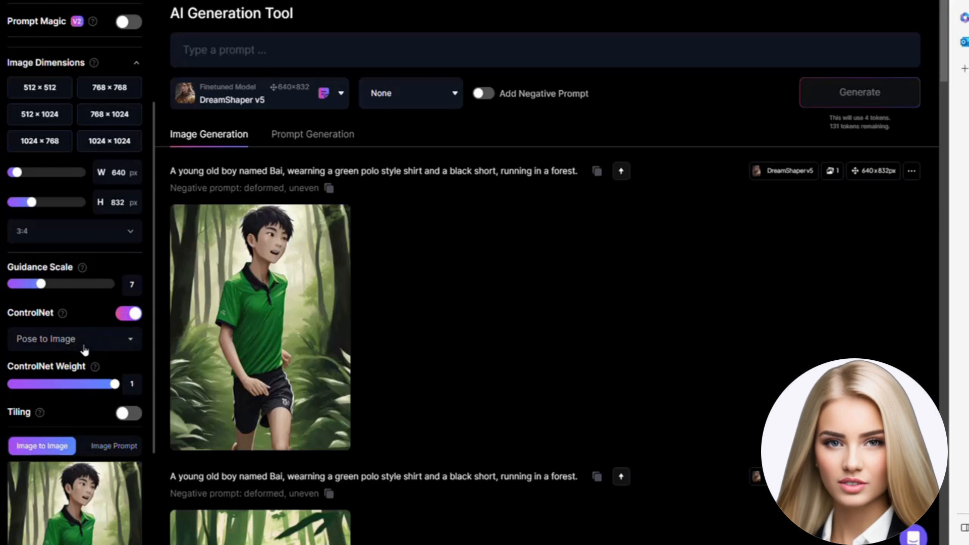
click(130, 343)
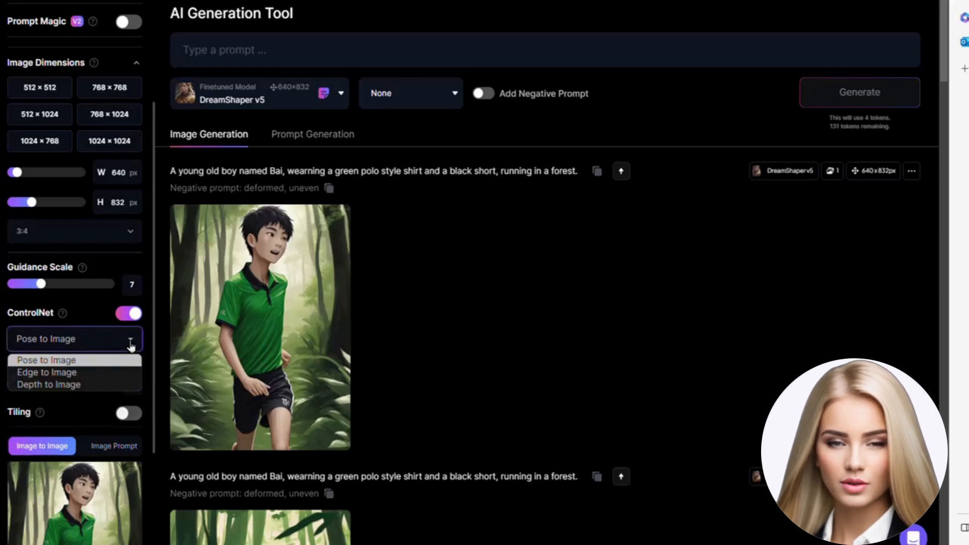
click(78, 373)
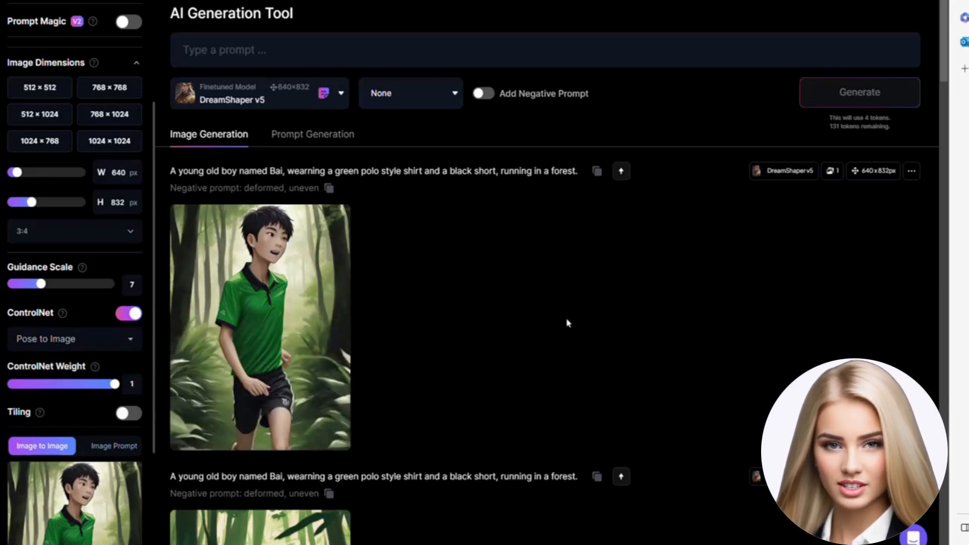
Step: Reuse the earlier forest running prompt as the new prompt and add ", long hairs" after the name Bai
triple_click(578, 170)
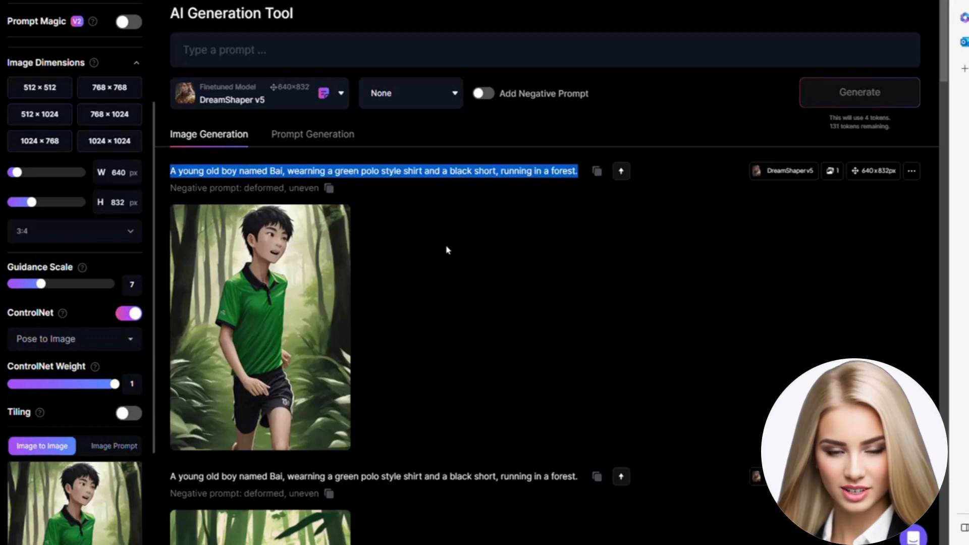
click(351, 53)
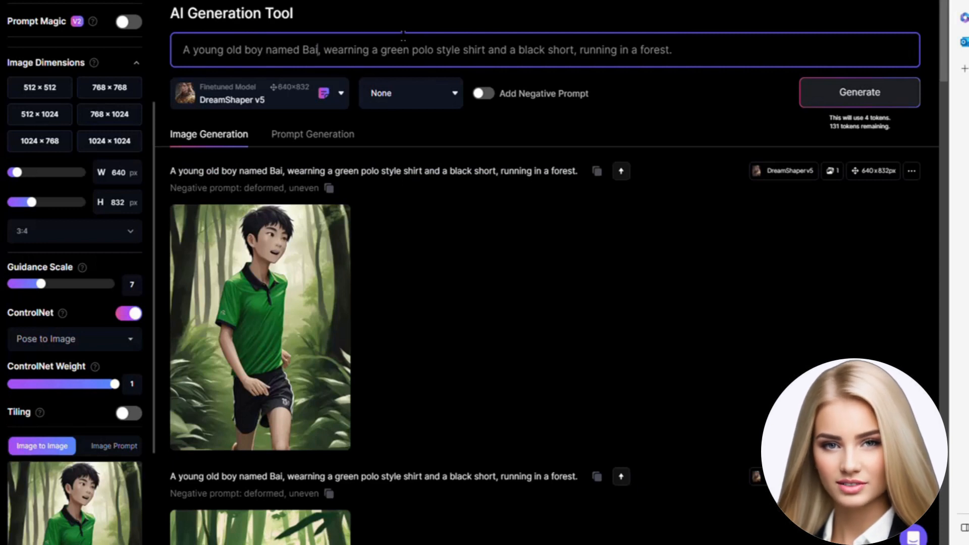
text(, long hairs)
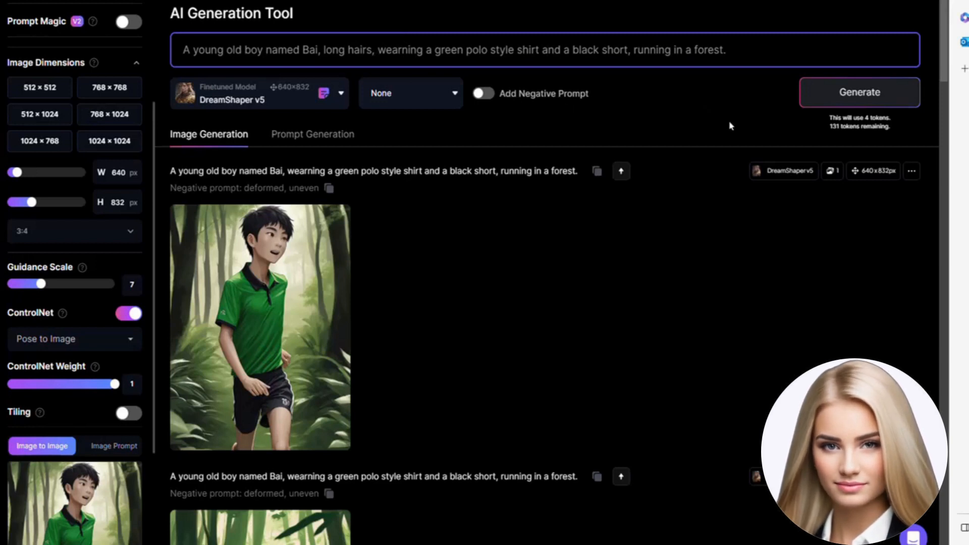
Step: Generate the long-haired running images and compare them with the earlier short-haired image
click(831, 93)
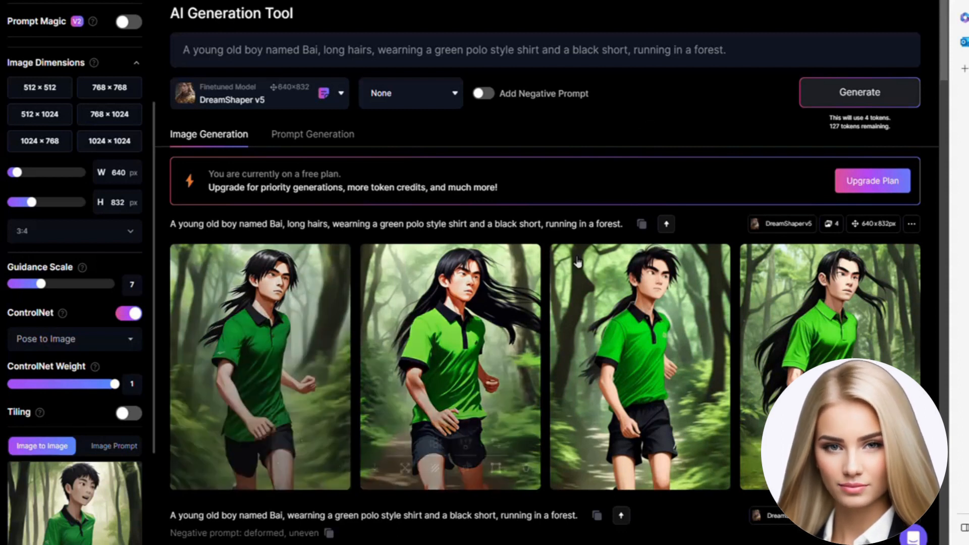
scroll(931, 197, down, 4)
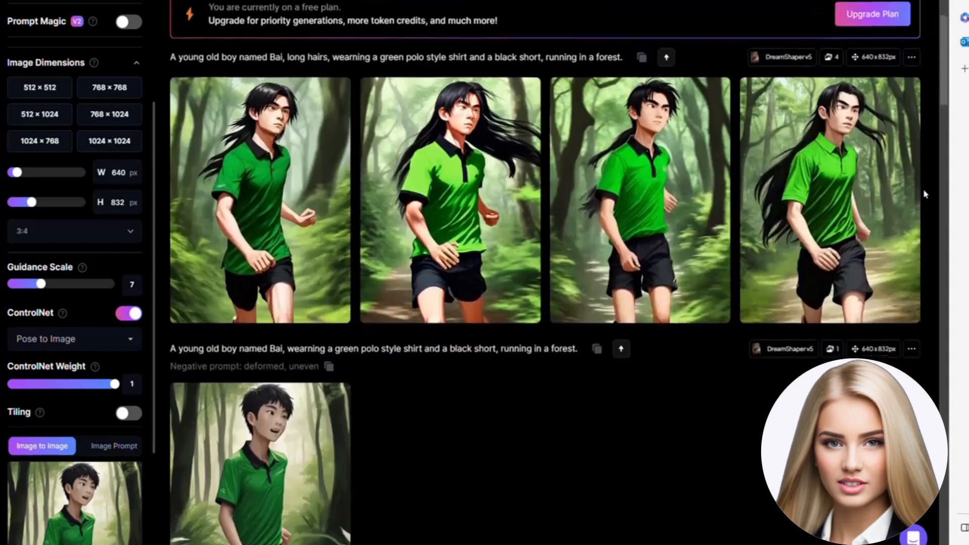
scroll(444, 383, down, 2)
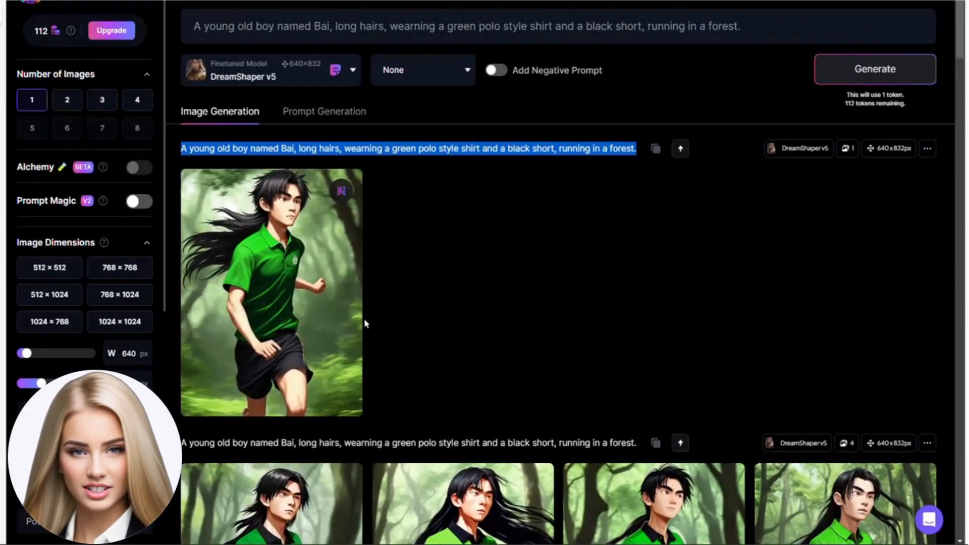
Step: Open the single long-haired running image in the canvas editor and place the generation frame around the boy's raised fist
mouse_move(340, 294)
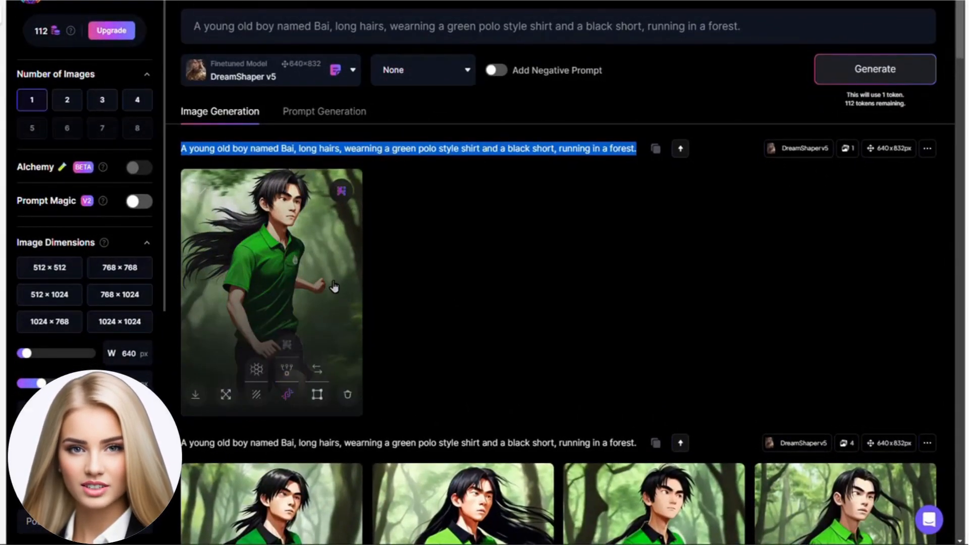
click(318, 395)
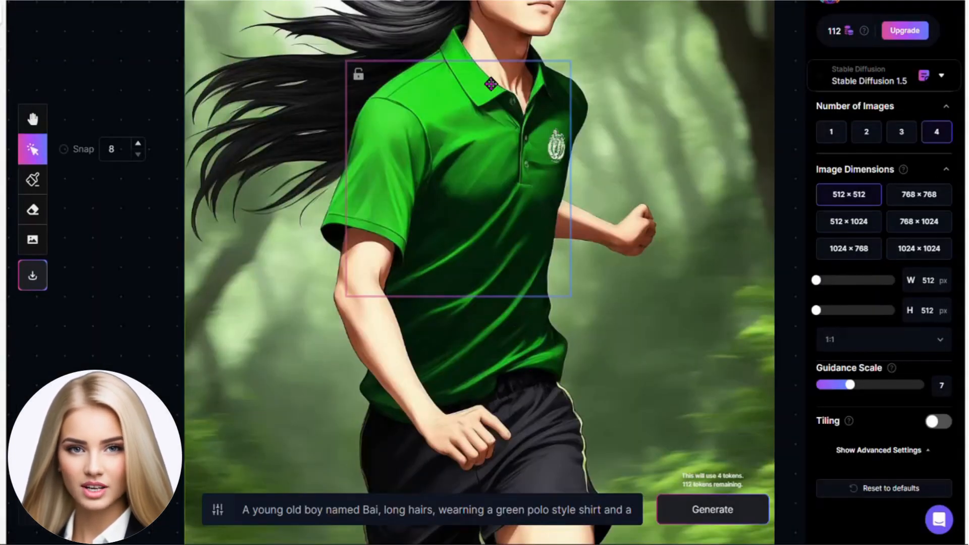
drag(475, 63, 691, 151)
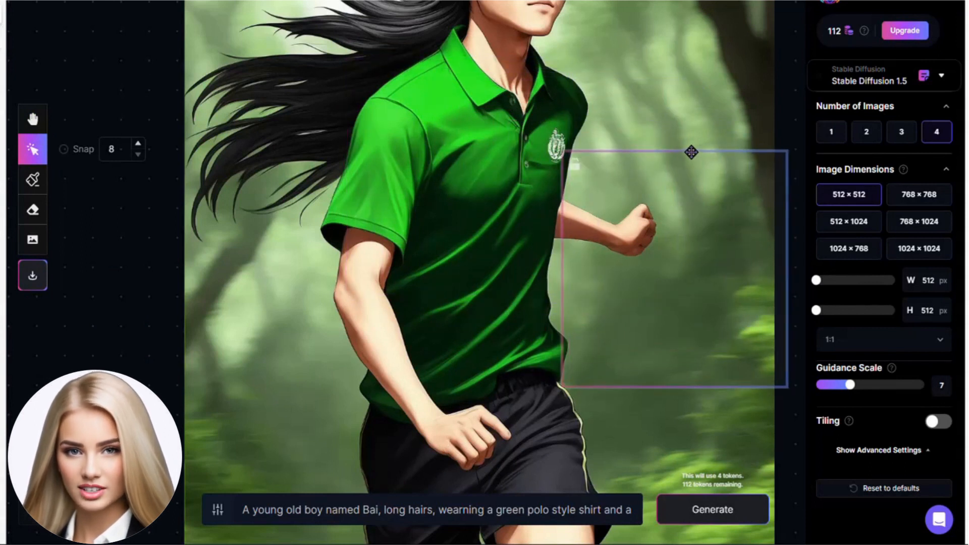
drag(767, 149, 744, 132)
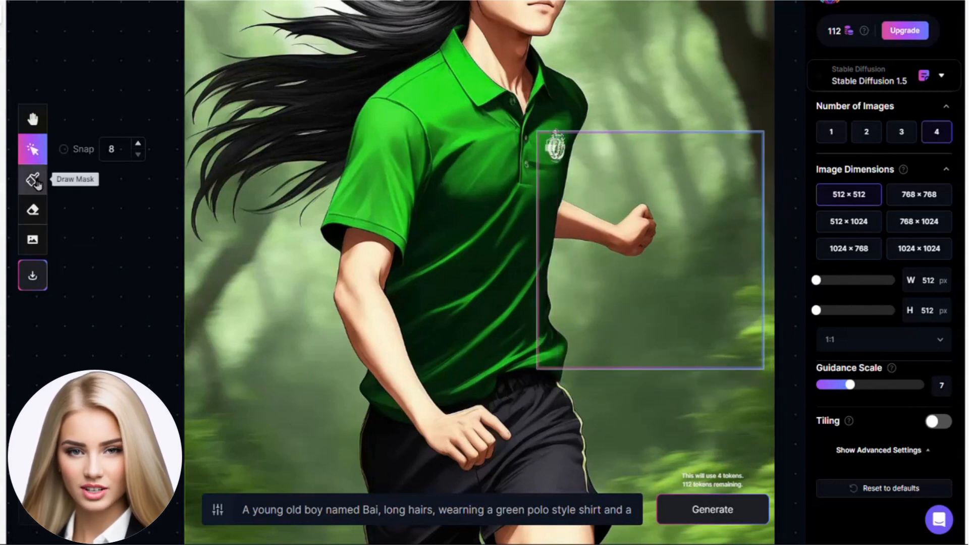
Step: Enlarge the mask brush slightly and paint a mask over the boy's whole raised fist
click(36, 182)
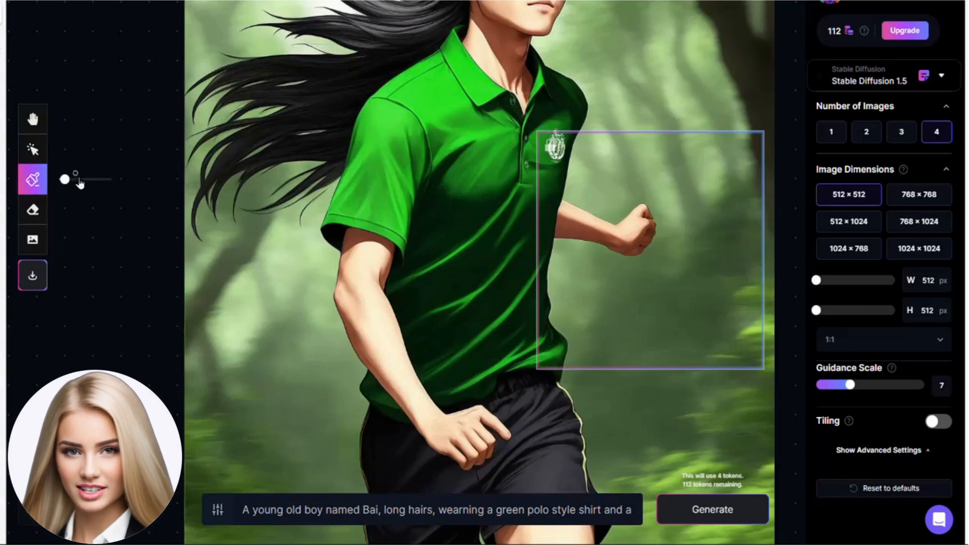
drag(66, 180, 80, 180)
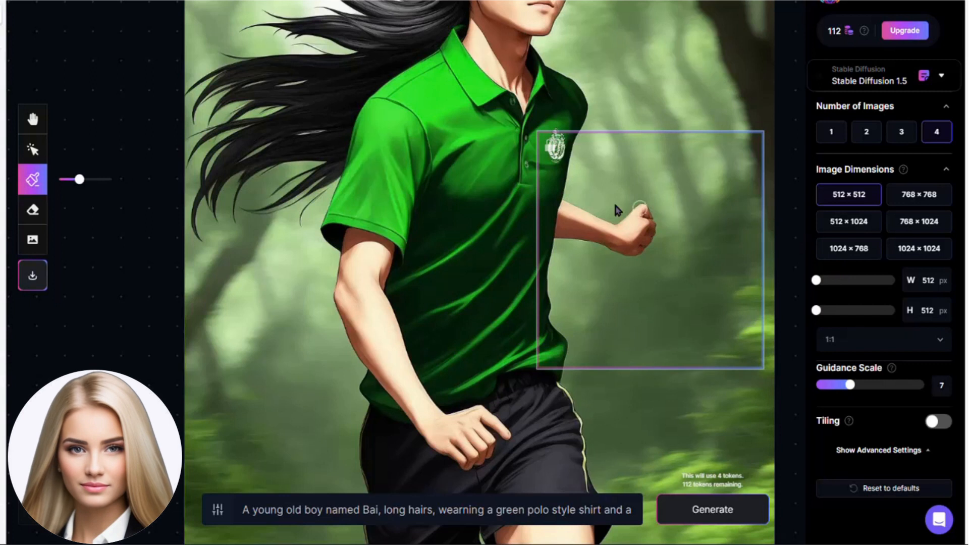
click(643, 212)
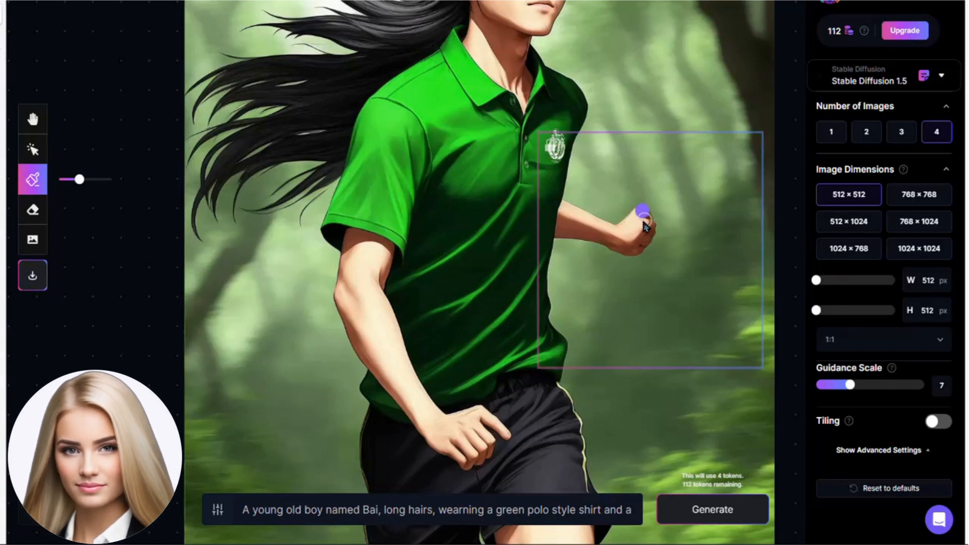
mouse_move(640, 223)
mouse_down()
mouse_move(632, 213)
mouse_move(642, 227)
mouse_move(628, 257)
mouse_move(622, 224)
mouse_move(635, 238)
mouse_move(624, 252)
mouse_move(654, 225)
mouse_move(631, 253)
mouse_move(640, 238)
mouse_up()
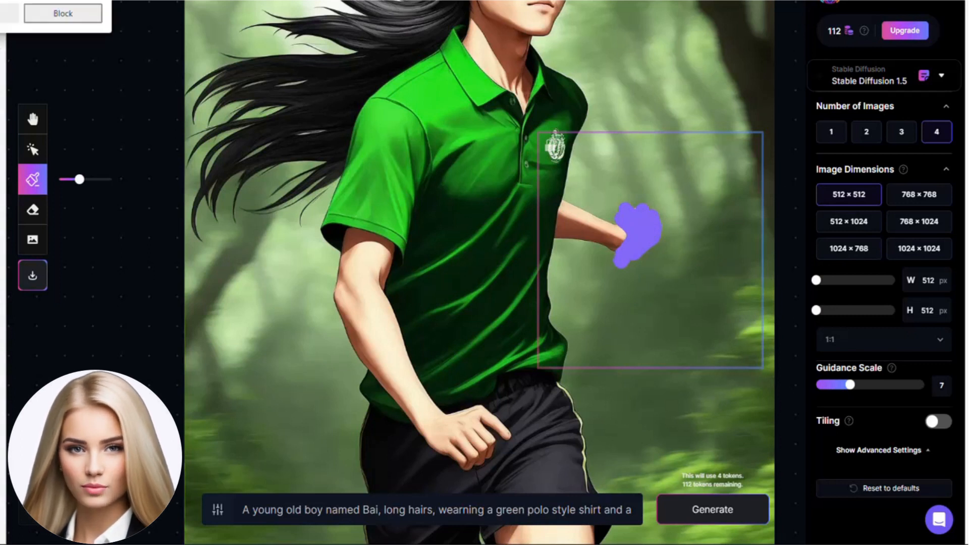
Step: Generate four replacements for the masked fist and go through the variants
click(686, 511)
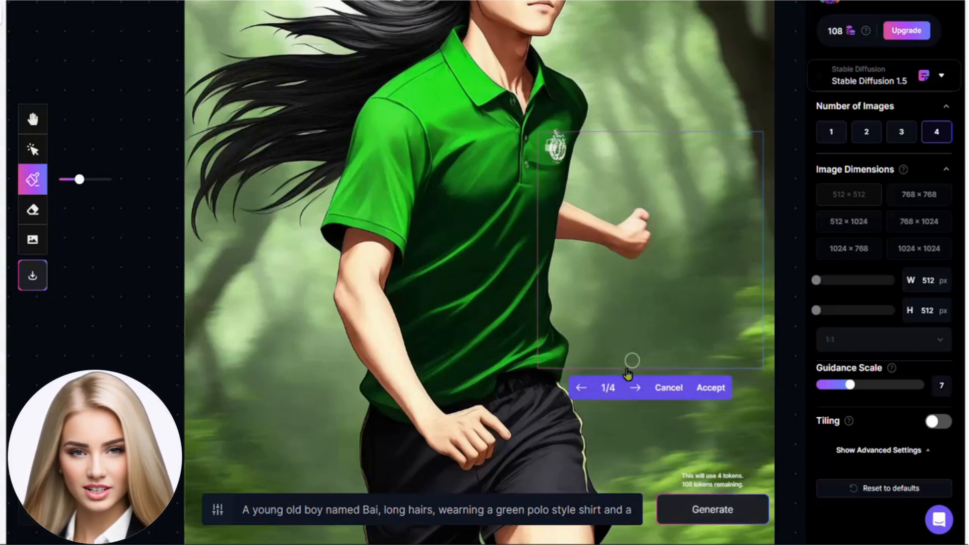
click(635, 387)
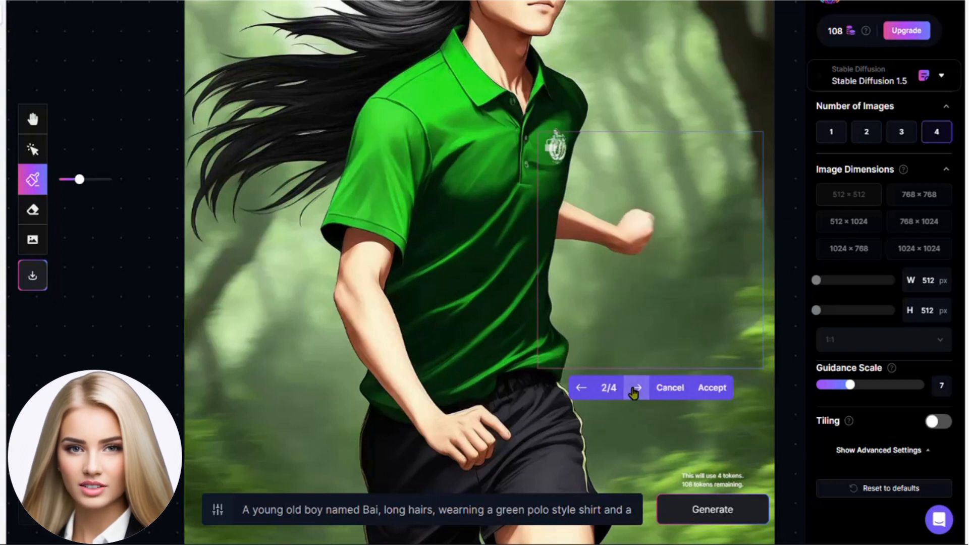
click(635, 388)
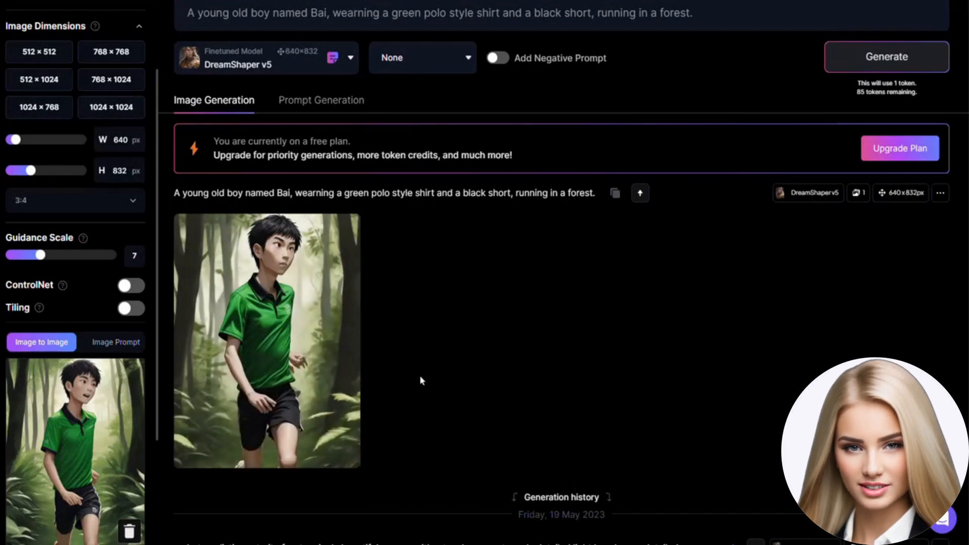
Step: Remove the background of the generated short-haired running image and switch its enlarged view from Original Image to the processed version
mouse_move(334, 274)
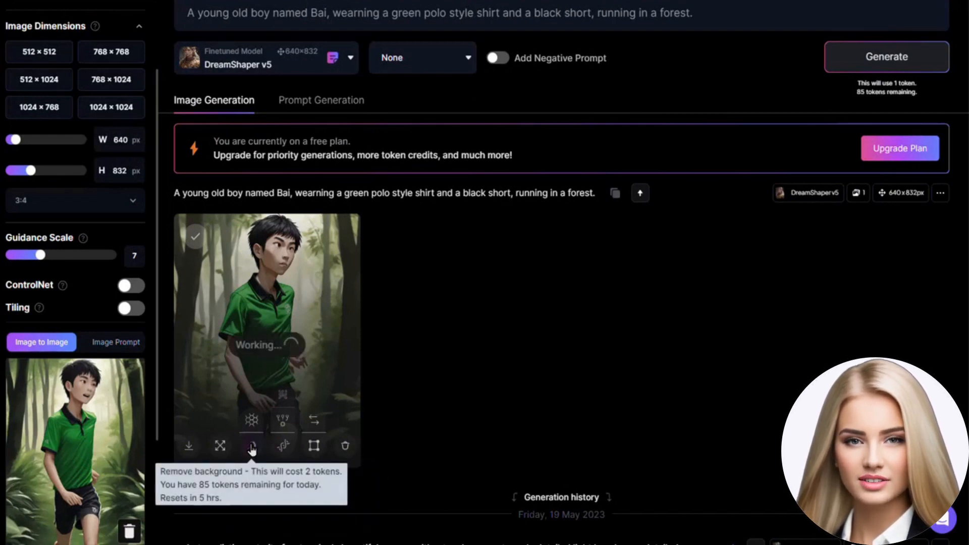
click(252, 447)
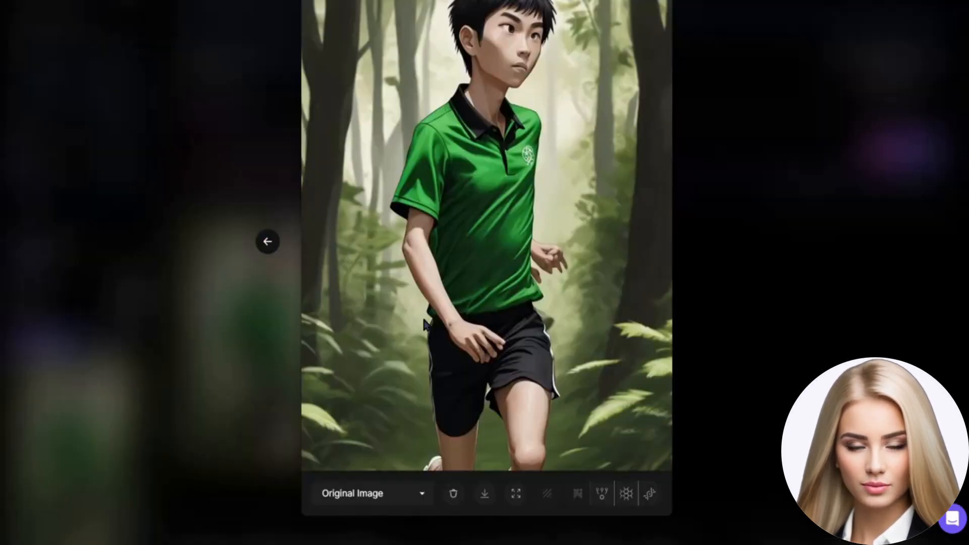
click(419, 495)
click(402, 528)
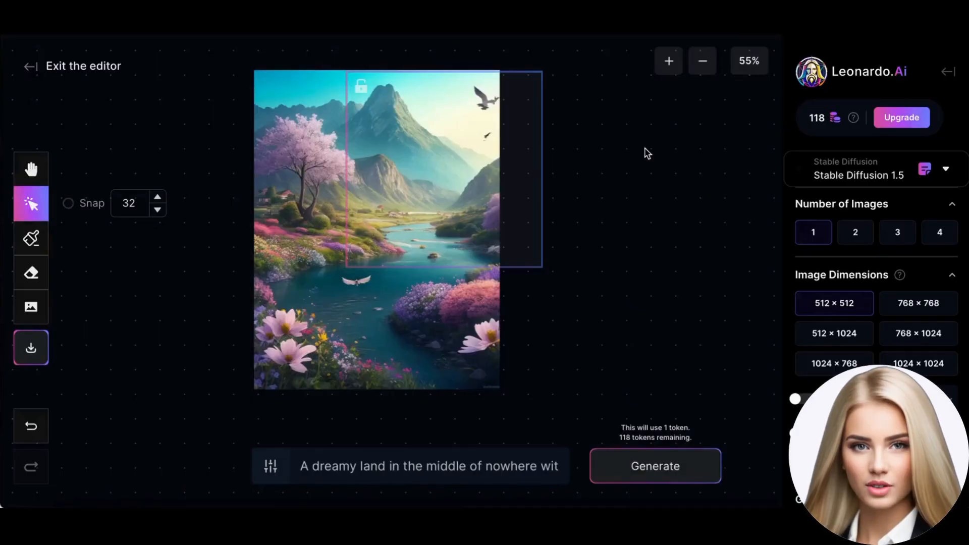
Step: Shrink the dreamy landscape slightly, then generate and accept an extension in the frame overlapping its upper right edge
click(305, 229)
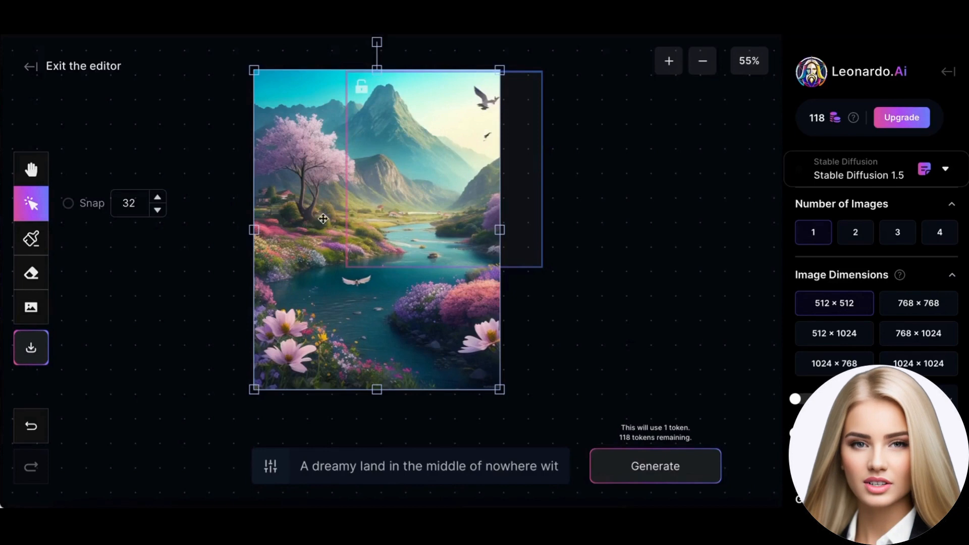
mouse_move(254, 390)
mouse_down()
mouse_move(285, 347)
mouse_move(261, 384)
mouse_up()
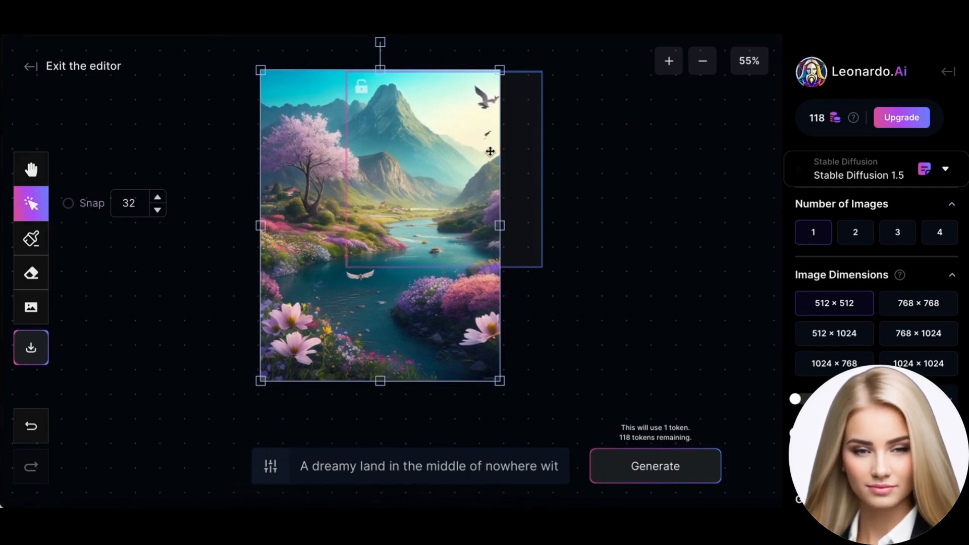
click(489, 177)
mouse_move(444, 194)
mouse_down()
mouse_move(443, 239)
mouse_move(444, 192)
mouse_up()
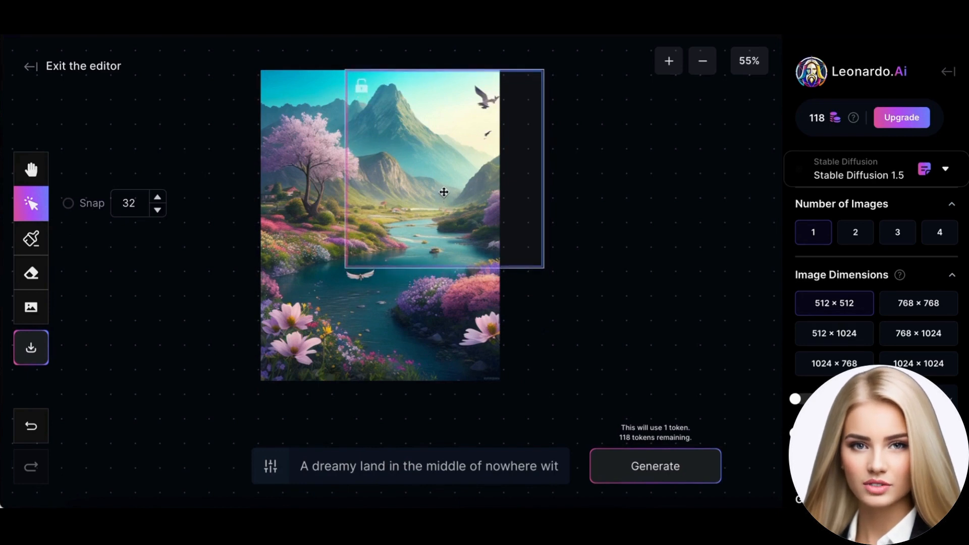
click(648, 465)
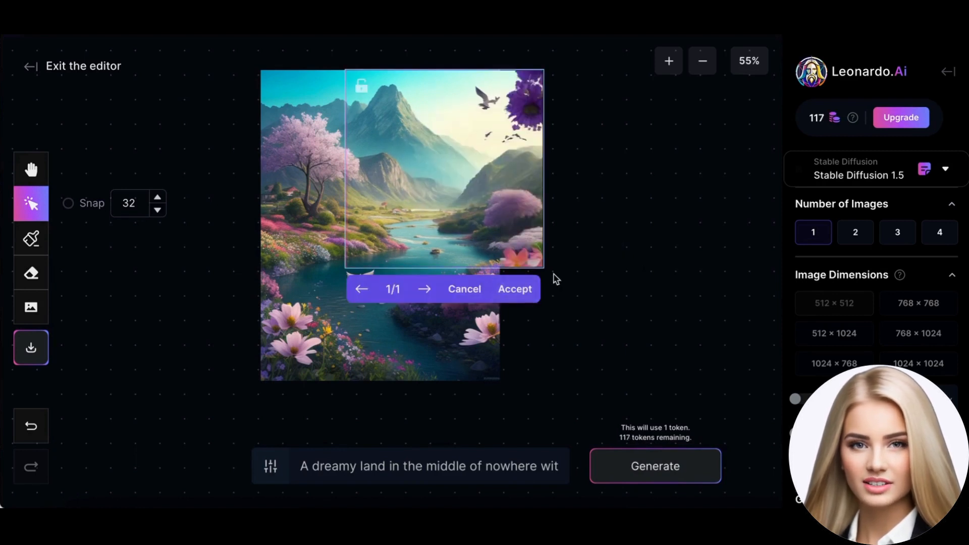
click(515, 289)
Step: Fill the empty area at the landscape's lower right with the generation frame and accept the result
drag(455, 161, 454, 274)
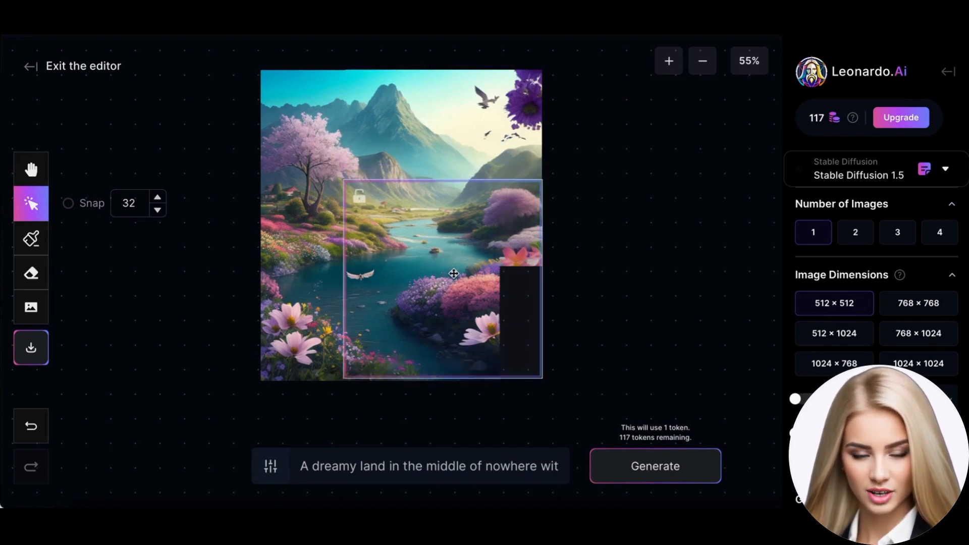
click(639, 472)
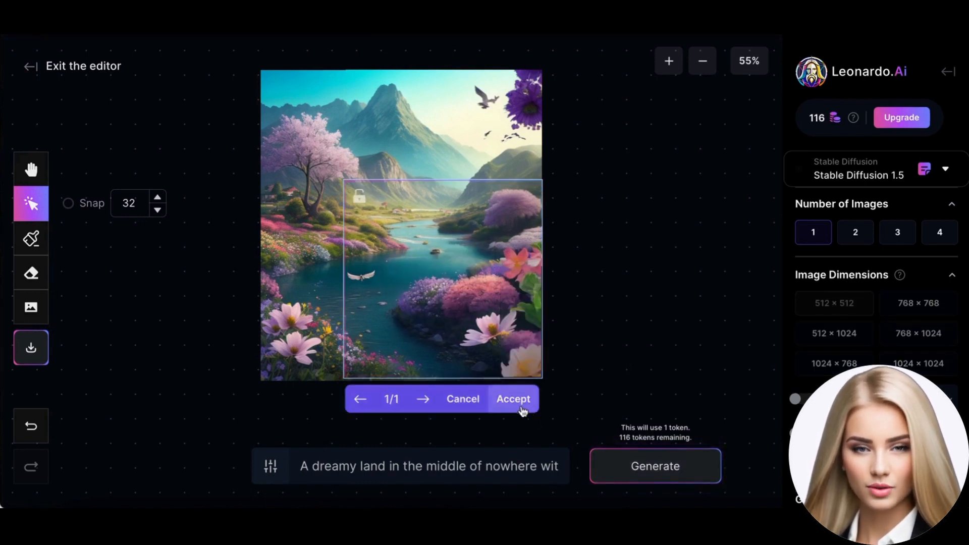
click(520, 404)
Step: Extend the landscape's upper part further right by generating over its new edge, and accept the result
drag(399, 229, 442, 120)
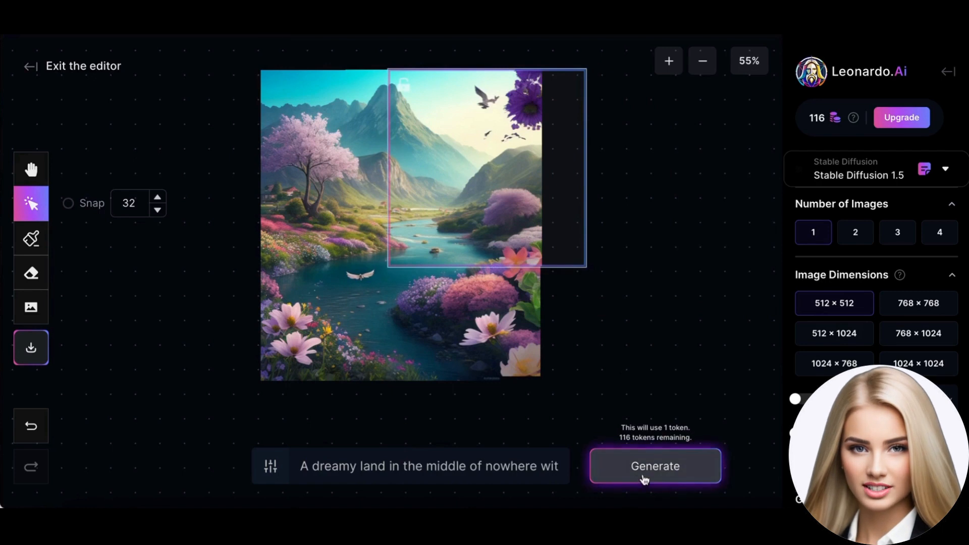
click(645, 478)
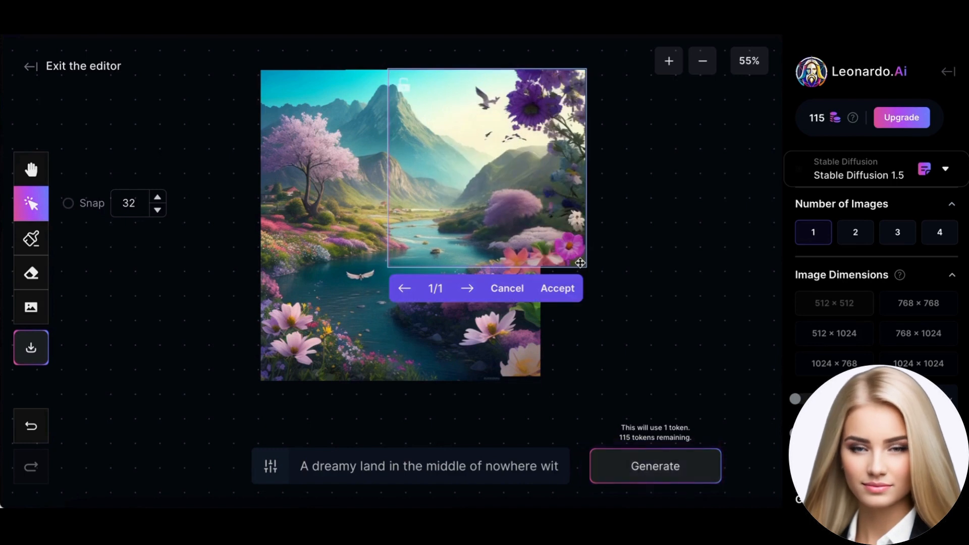
click(563, 289)
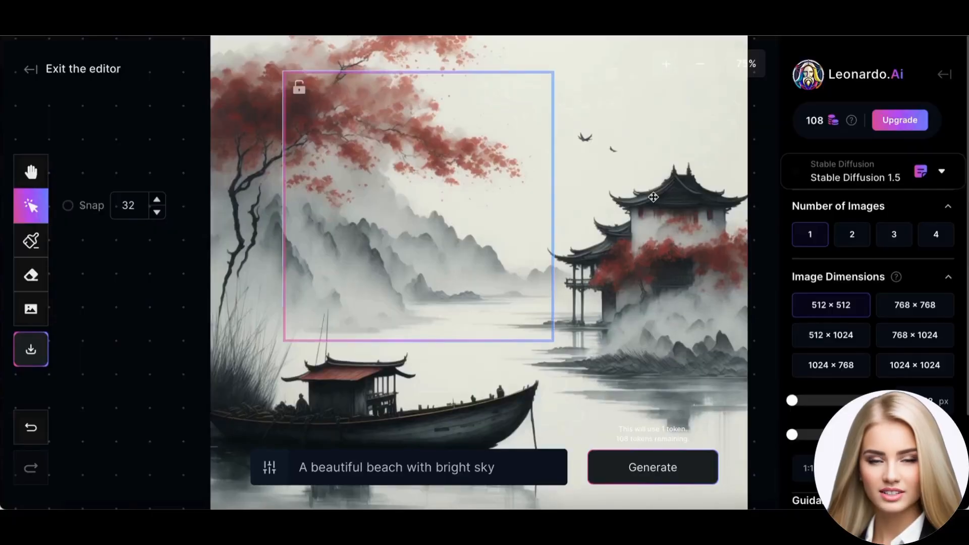
Step: Scale down and reposition the ink painting with the boat, then move the generation frame over its right edge
drag(253, 215, 223, 313)
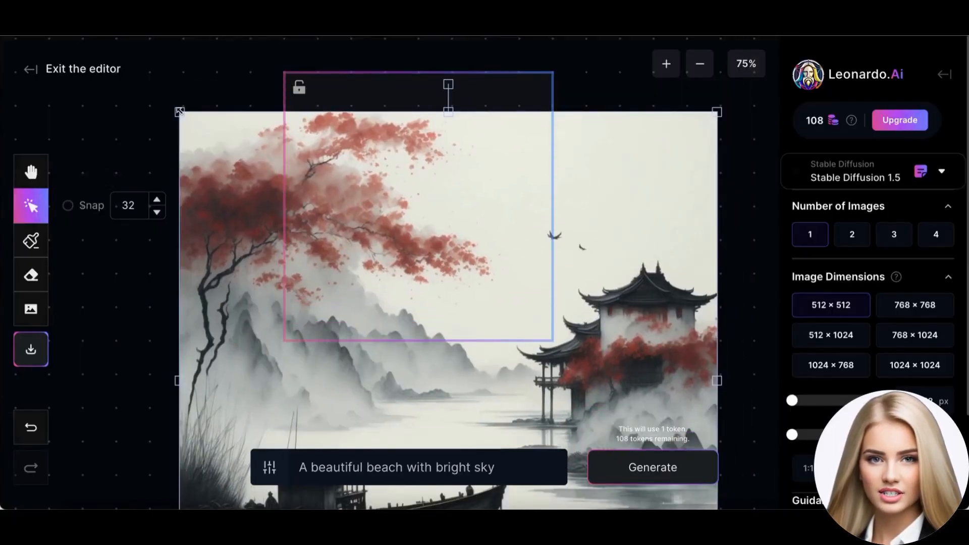
drag(179, 111, 420, 368)
drag(593, 408, 362, 325)
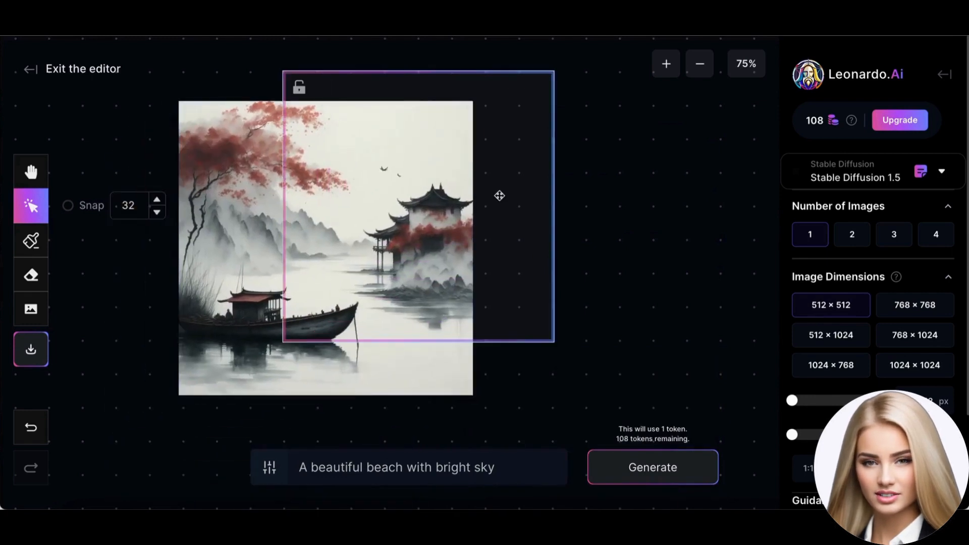
drag(500, 196, 610, 223)
Step: Enlarge the ink painting and move it right until its left edge lies inside the generation frame
click(309, 310)
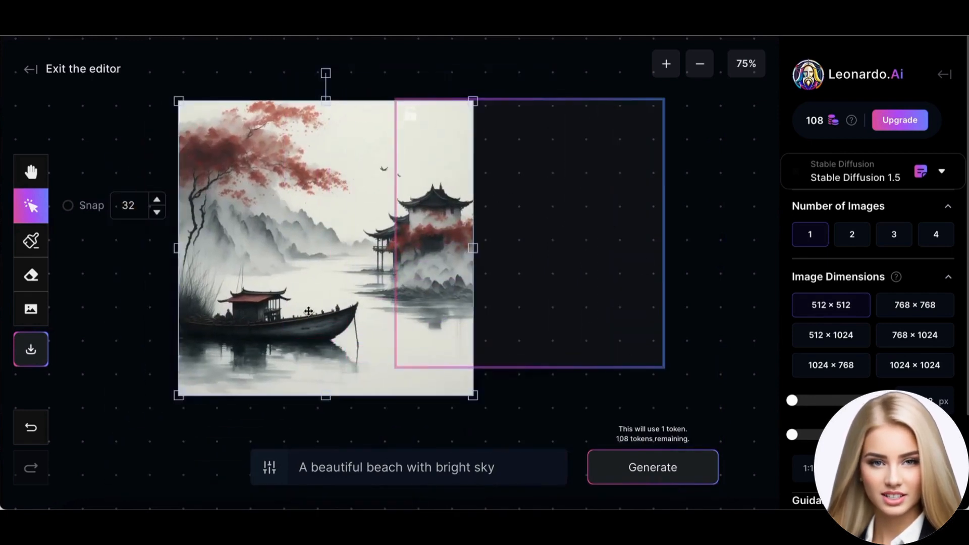
drag(176, 397, 123, 450)
drag(252, 355, 441, 340)
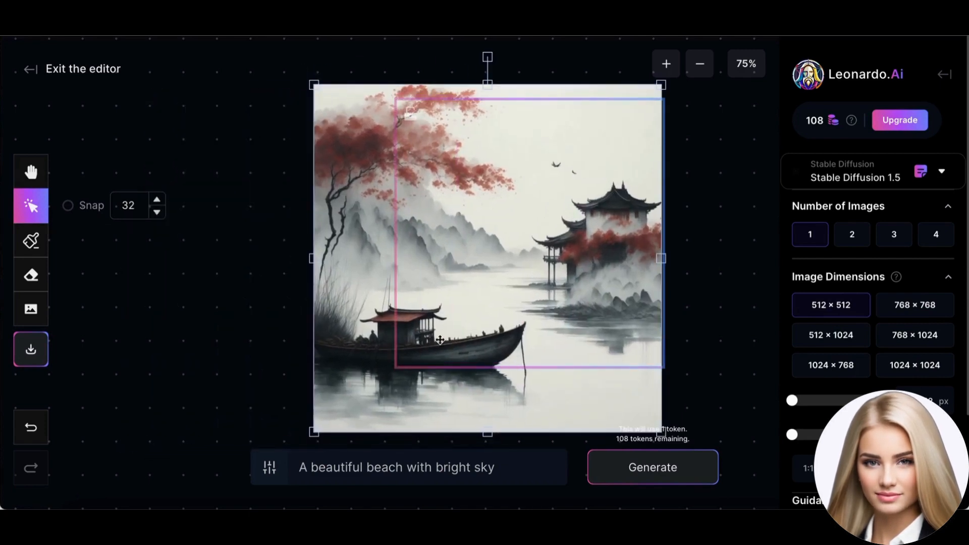
drag(370, 328, 429, 400)
click(432, 233)
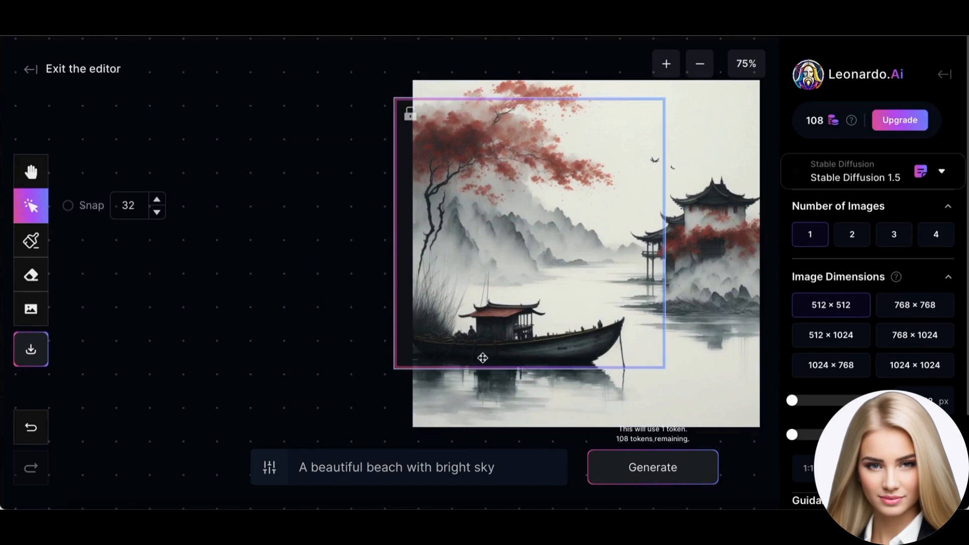
Step: Scale the ink painting up further and shift it right, leaving a narrow empty strip at the frame's left
click(467, 426)
drag(413, 430, 355, 502)
drag(376, 388, 463, 374)
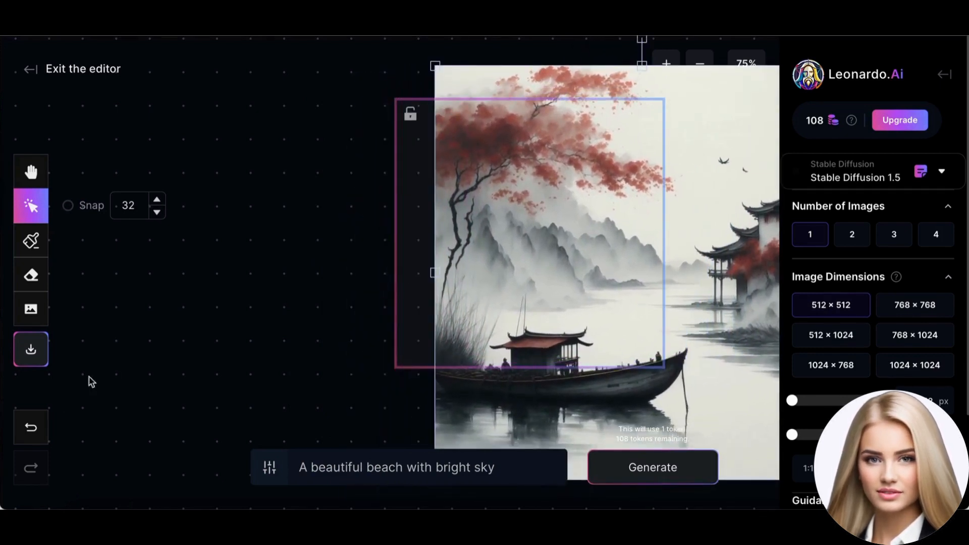
Step: Insert the muted Chinese ink painting scroll with the hilltop pagoda from the previous generations into the canvas
click(30, 309)
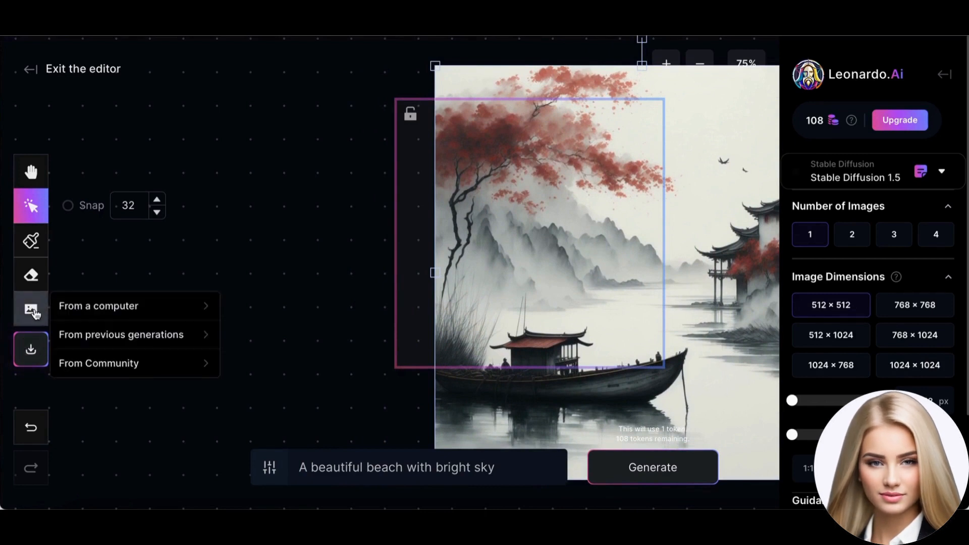
click(134, 344)
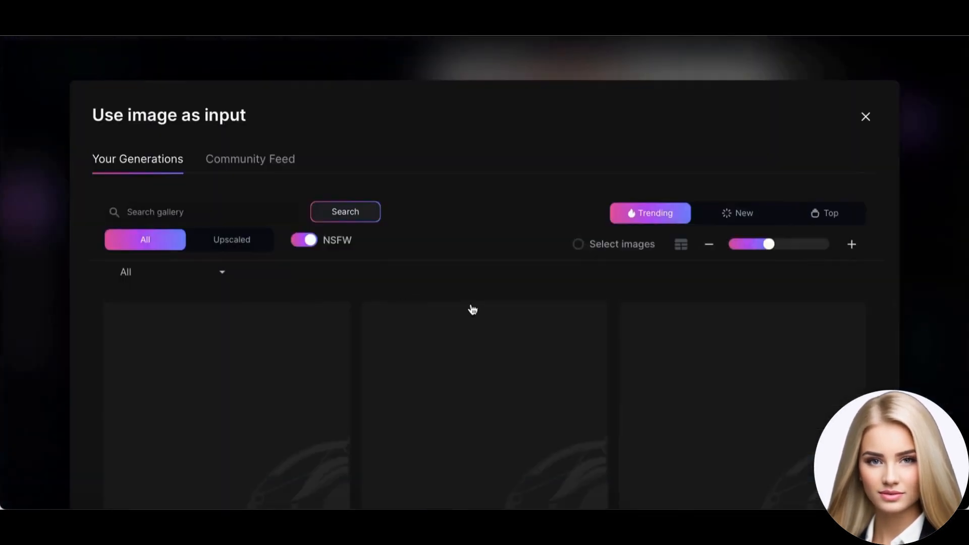
scroll(487, 322, down, 5)
scroll(486, 325, down, 15)
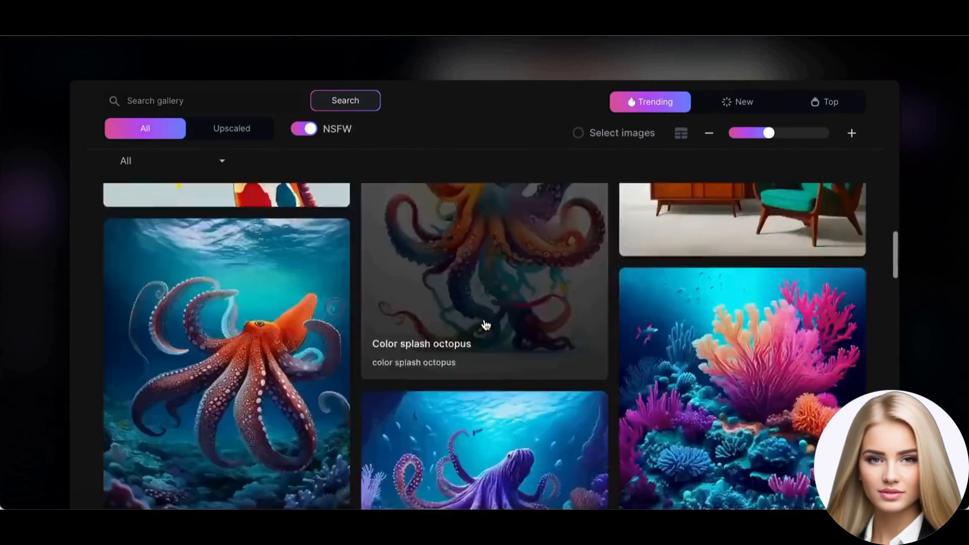
scroll(486, 324, down, 15)
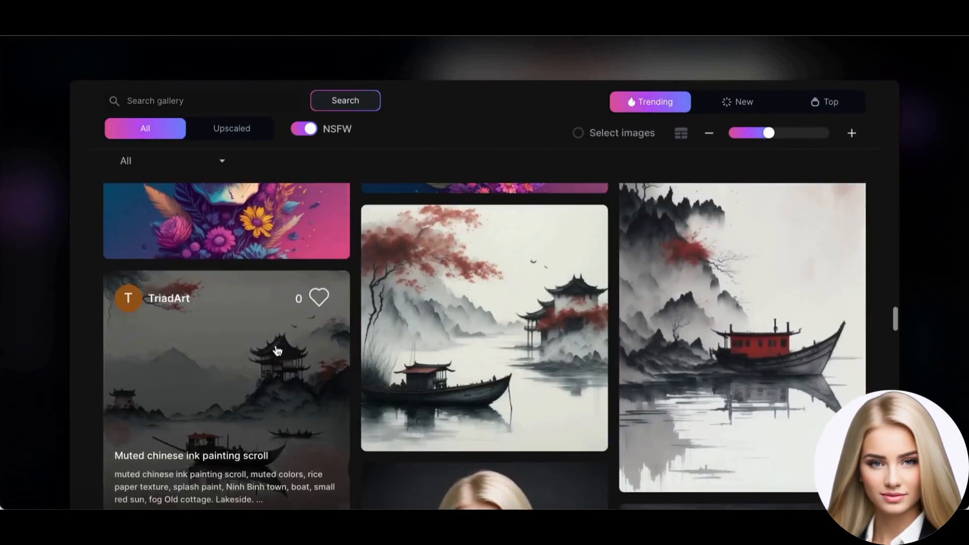
click(274, 346)
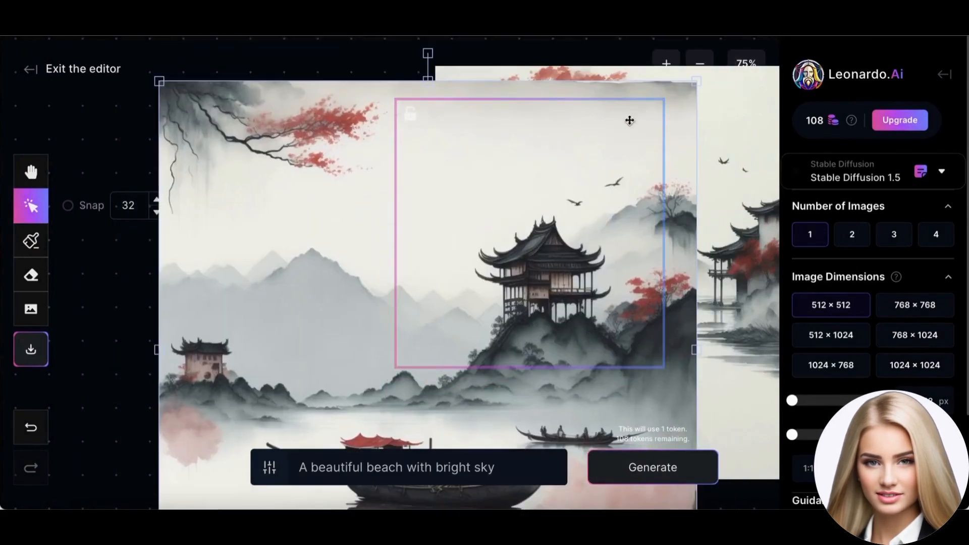
Step: Resize the pagoda painting and place it left of the other ink painting at matching height, leaving a narrow gap between them
drag(699, 81, 504, 272)
mouse_move(288, 326)
mouse_down()
mouse_move(242, 264)
mouse_move(216, 122)
mouse_move(203, 118)
mouse_up()
drag(72, 412, 26, 464)
drag(174, 368, 125, 367)
drag(723, 198, 726, 195)
Step: Fill the upper gap between the paintings by generating over it with the pasted "muted chinese ink painting scroll" prompt, and accept the result
drag(487, 268, 356, 236)
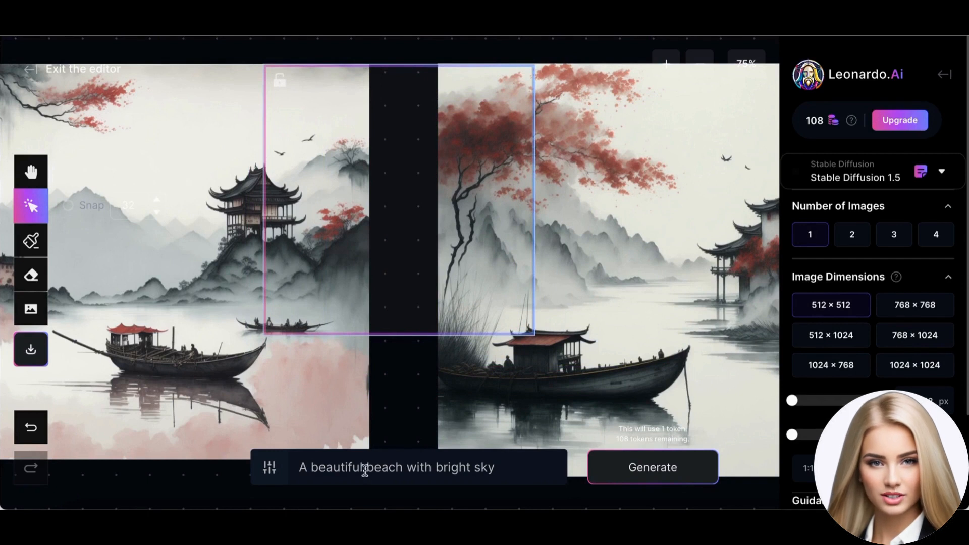
key(ctrl+v)
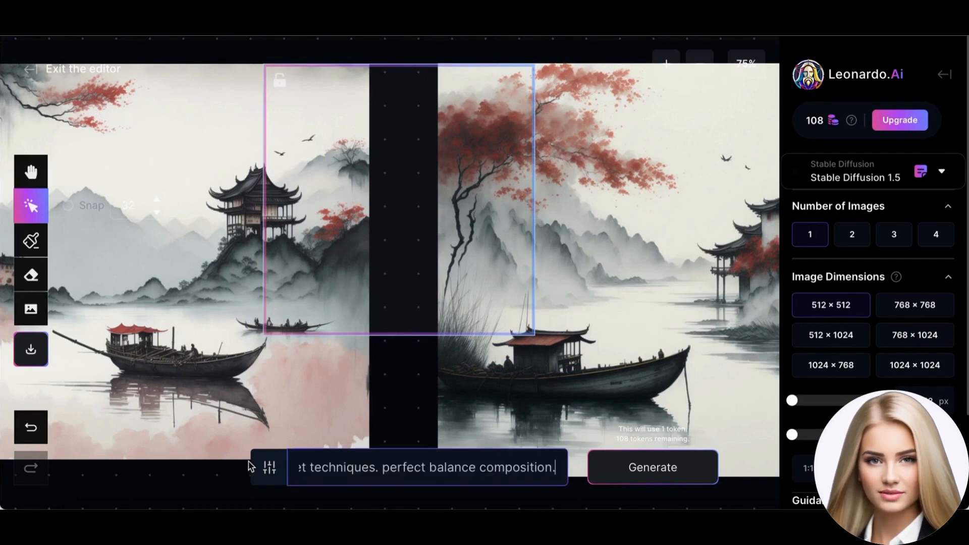
click(654, 468)
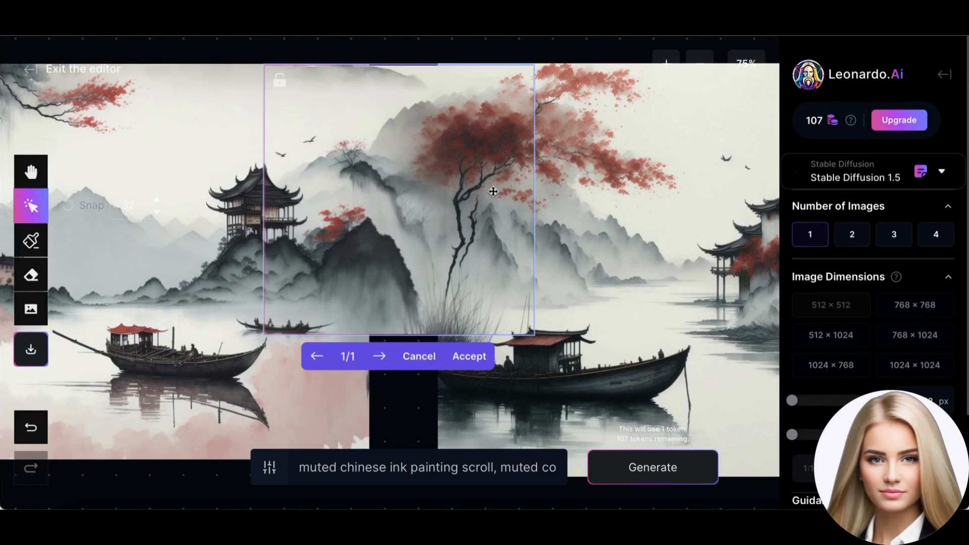
click(460, 371)
Step: Move the generation frame down over the remaining empty gap between the two paintings, overlapping both sides
drag(479, 194, 458, 319)
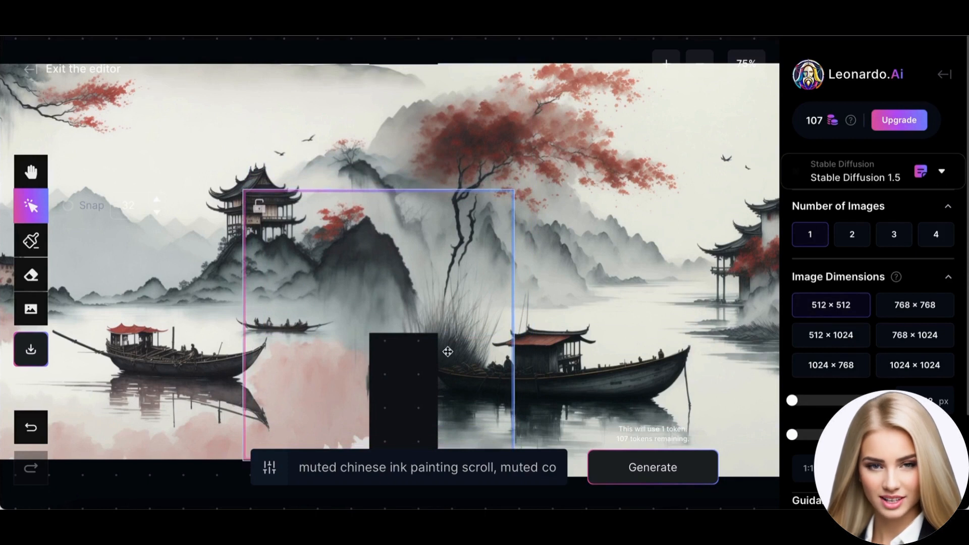
drag(437, 279, 455, 282)
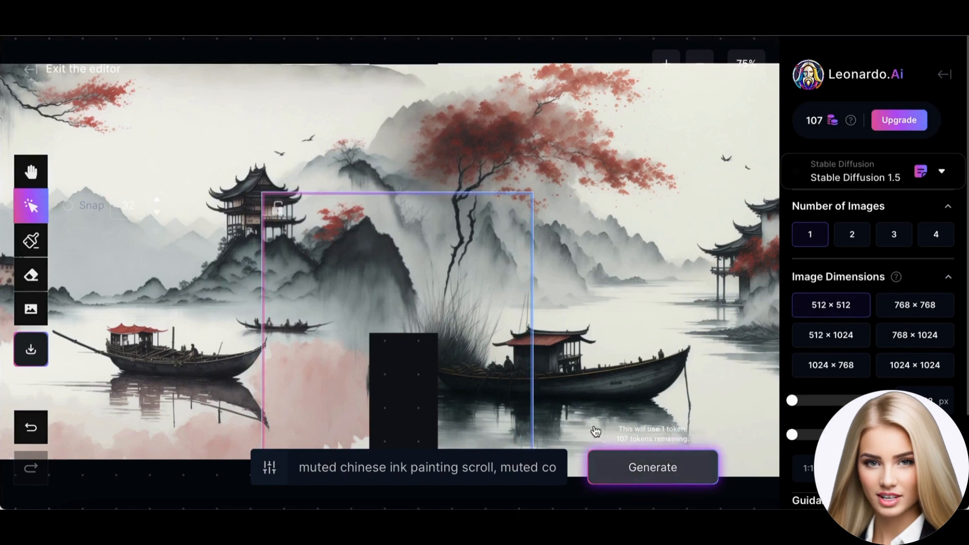